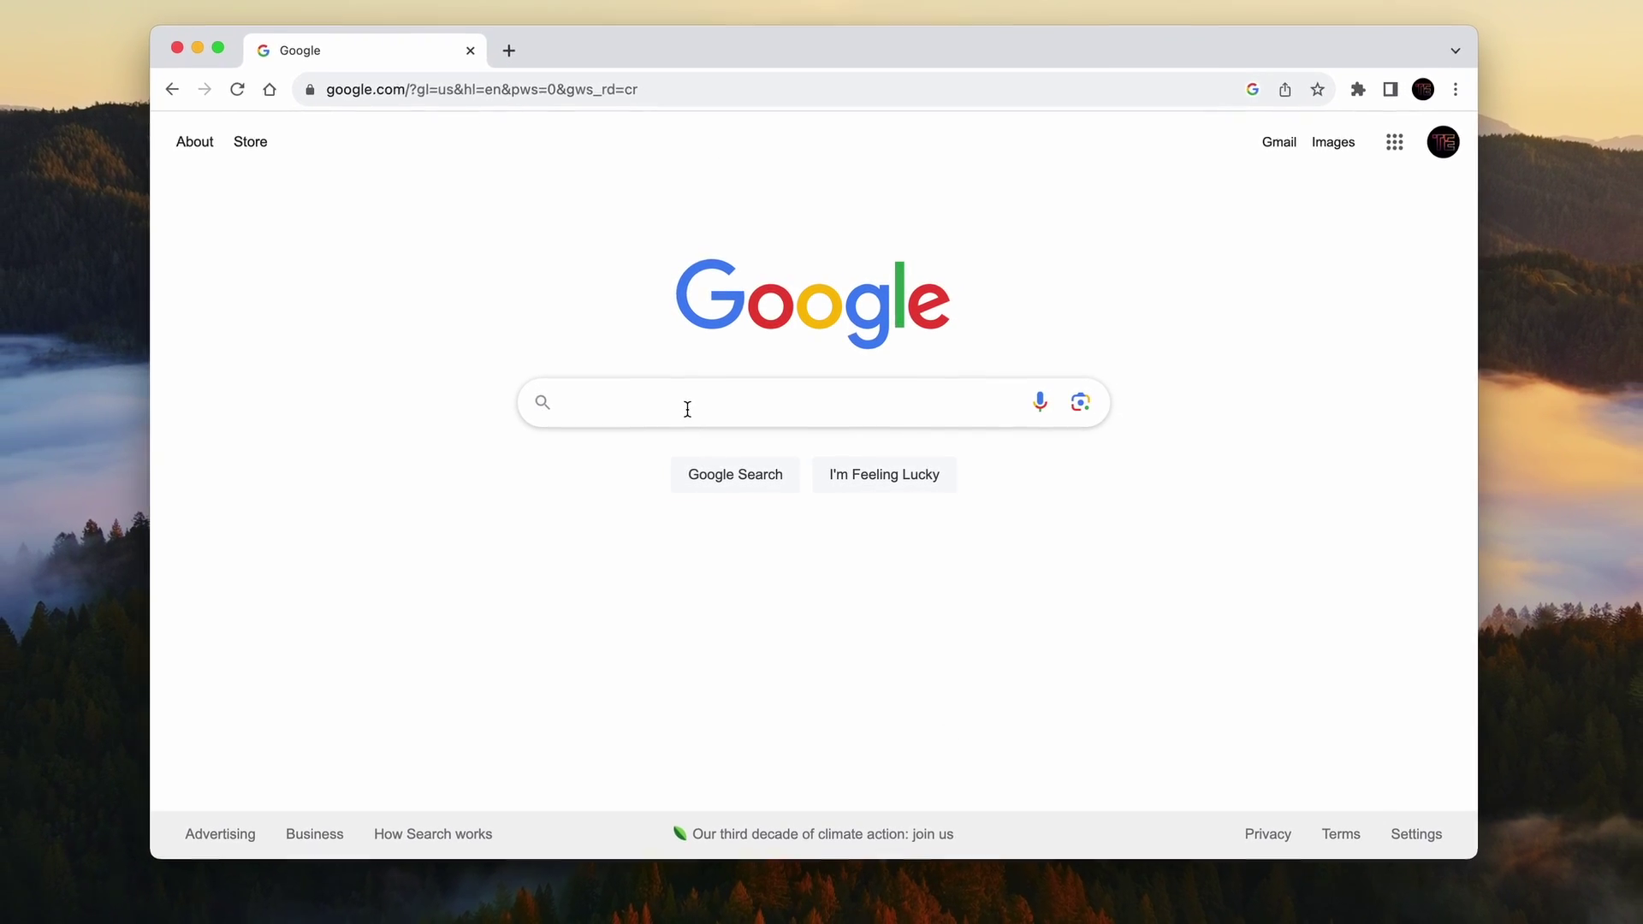
- Search 'chrom', open the Chrome Beta new-features result, then start a fresh New Tab page
type("chrom")
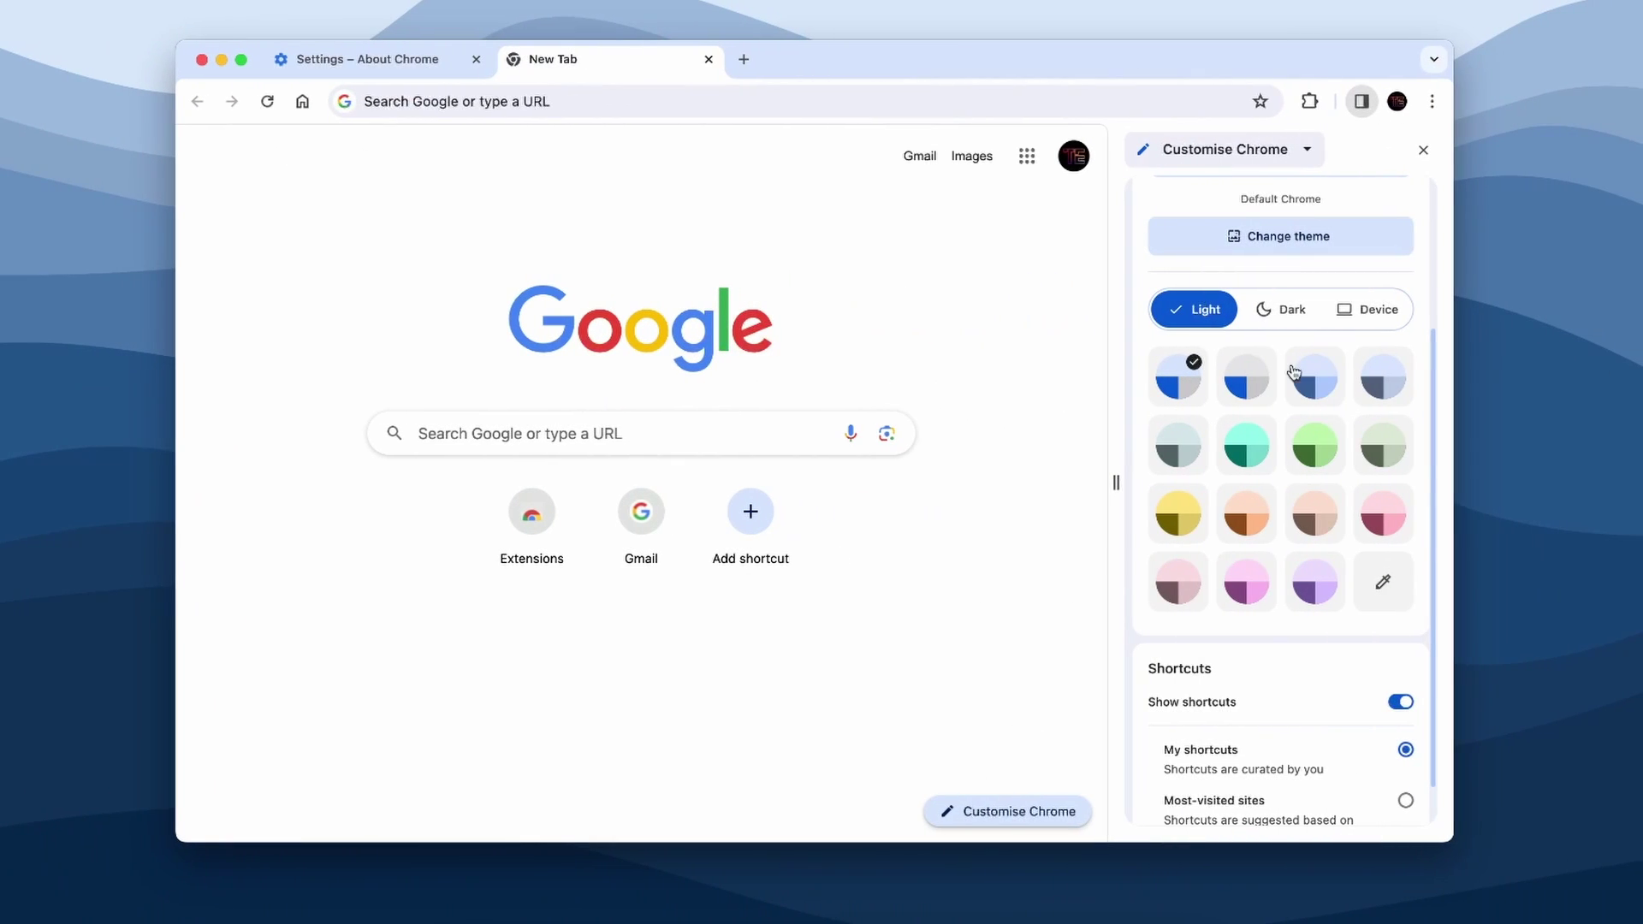
left_click(1299, 452)
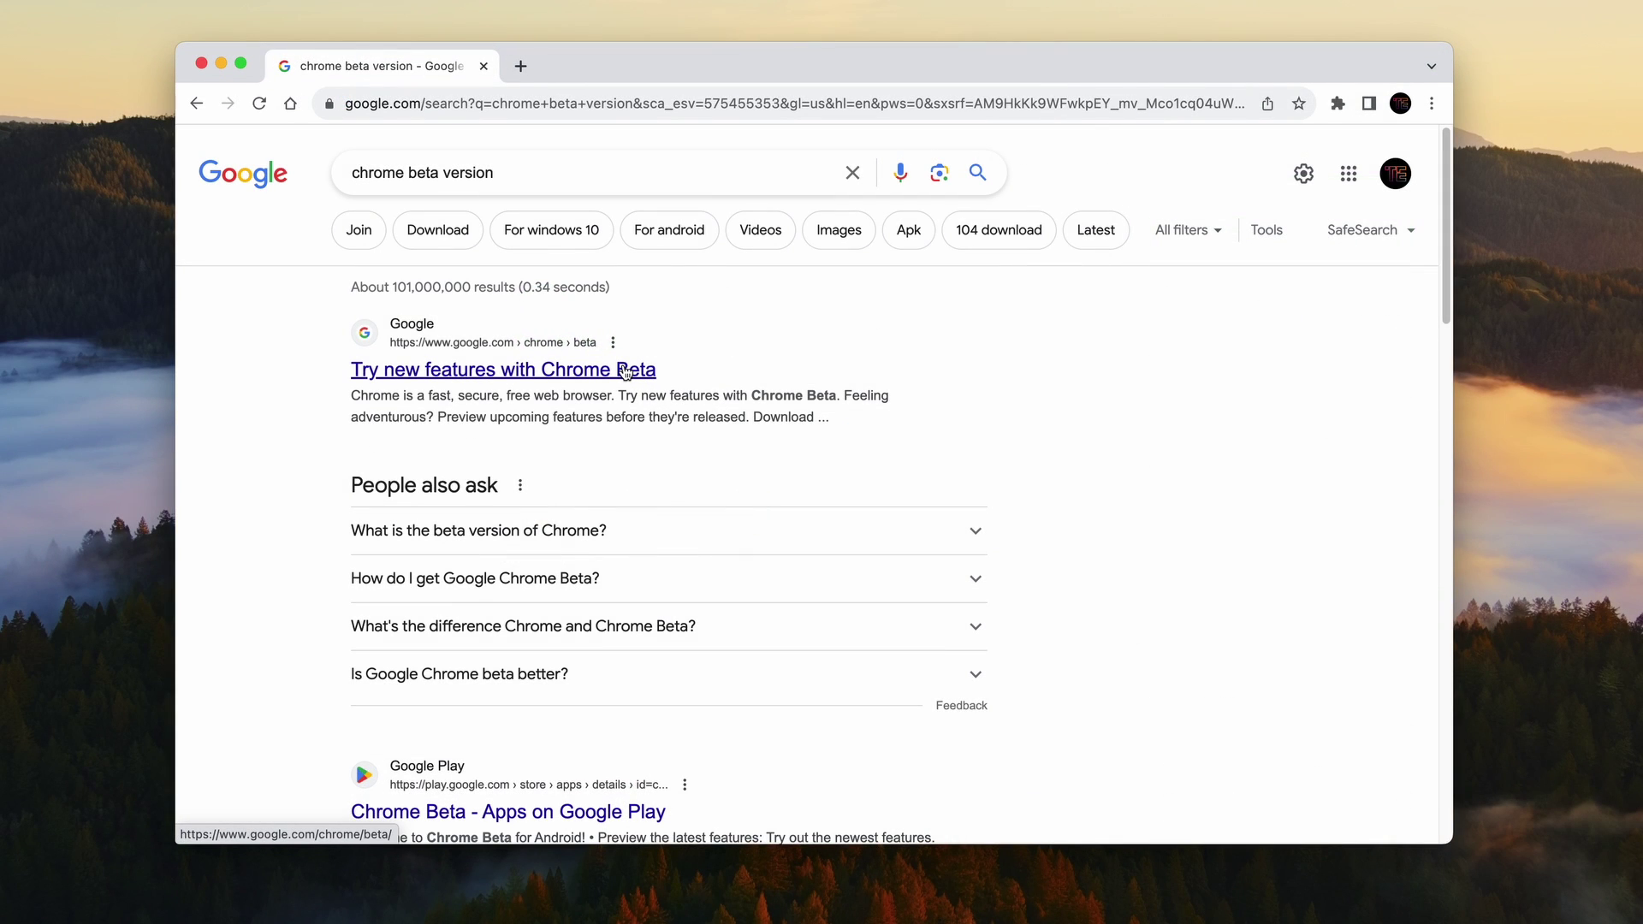
left_click(626, 371)
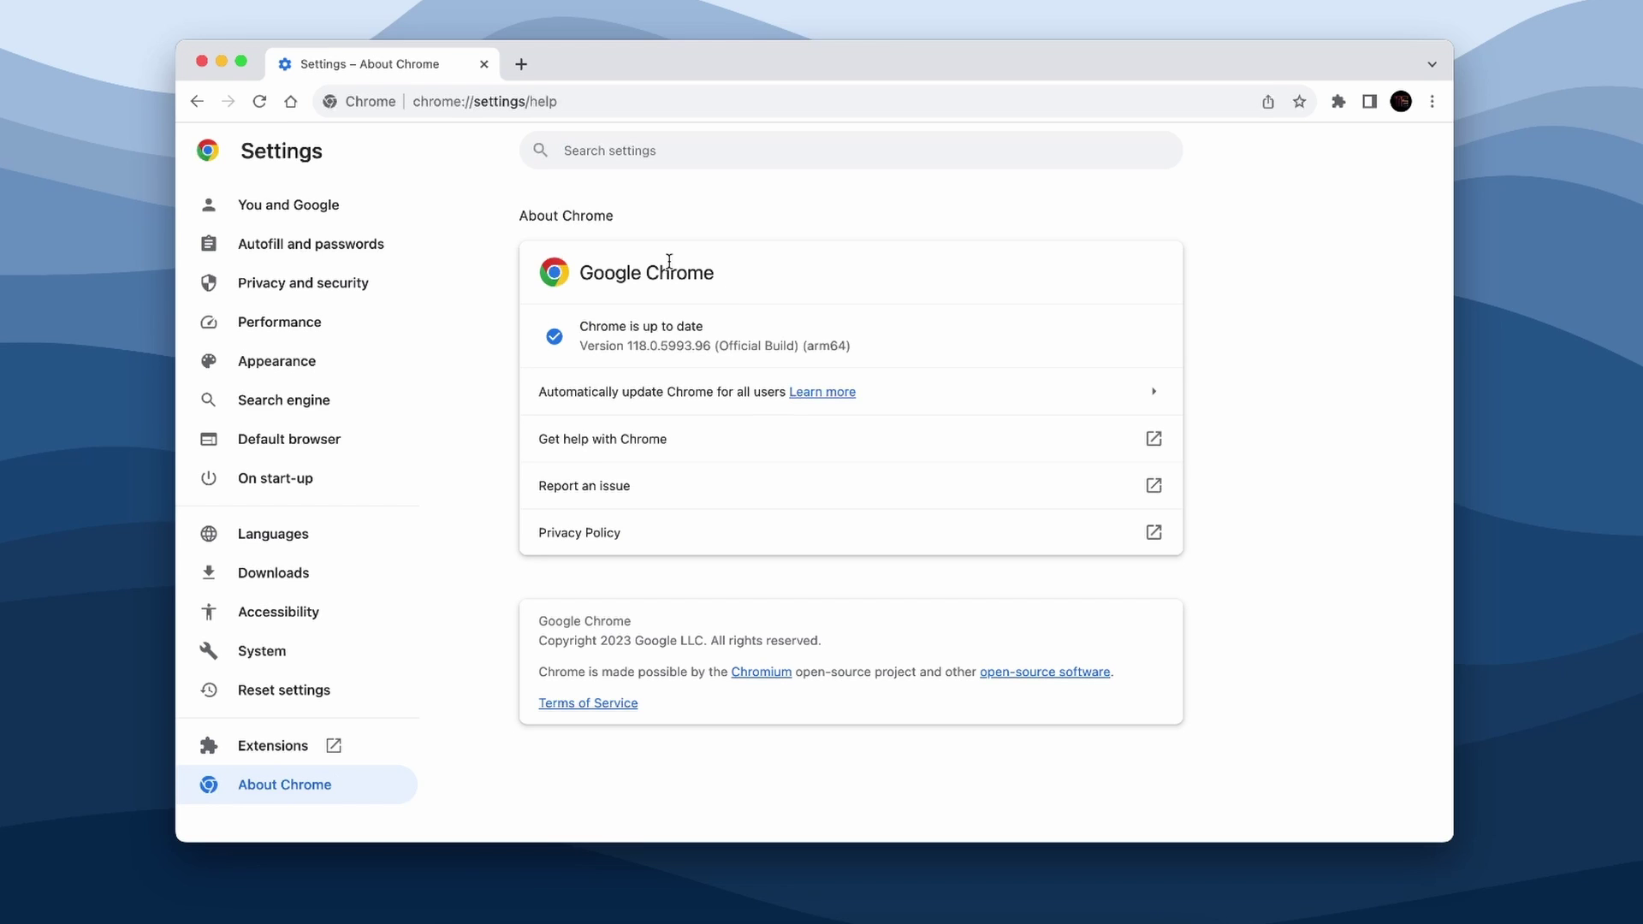
left_click(522, 64)
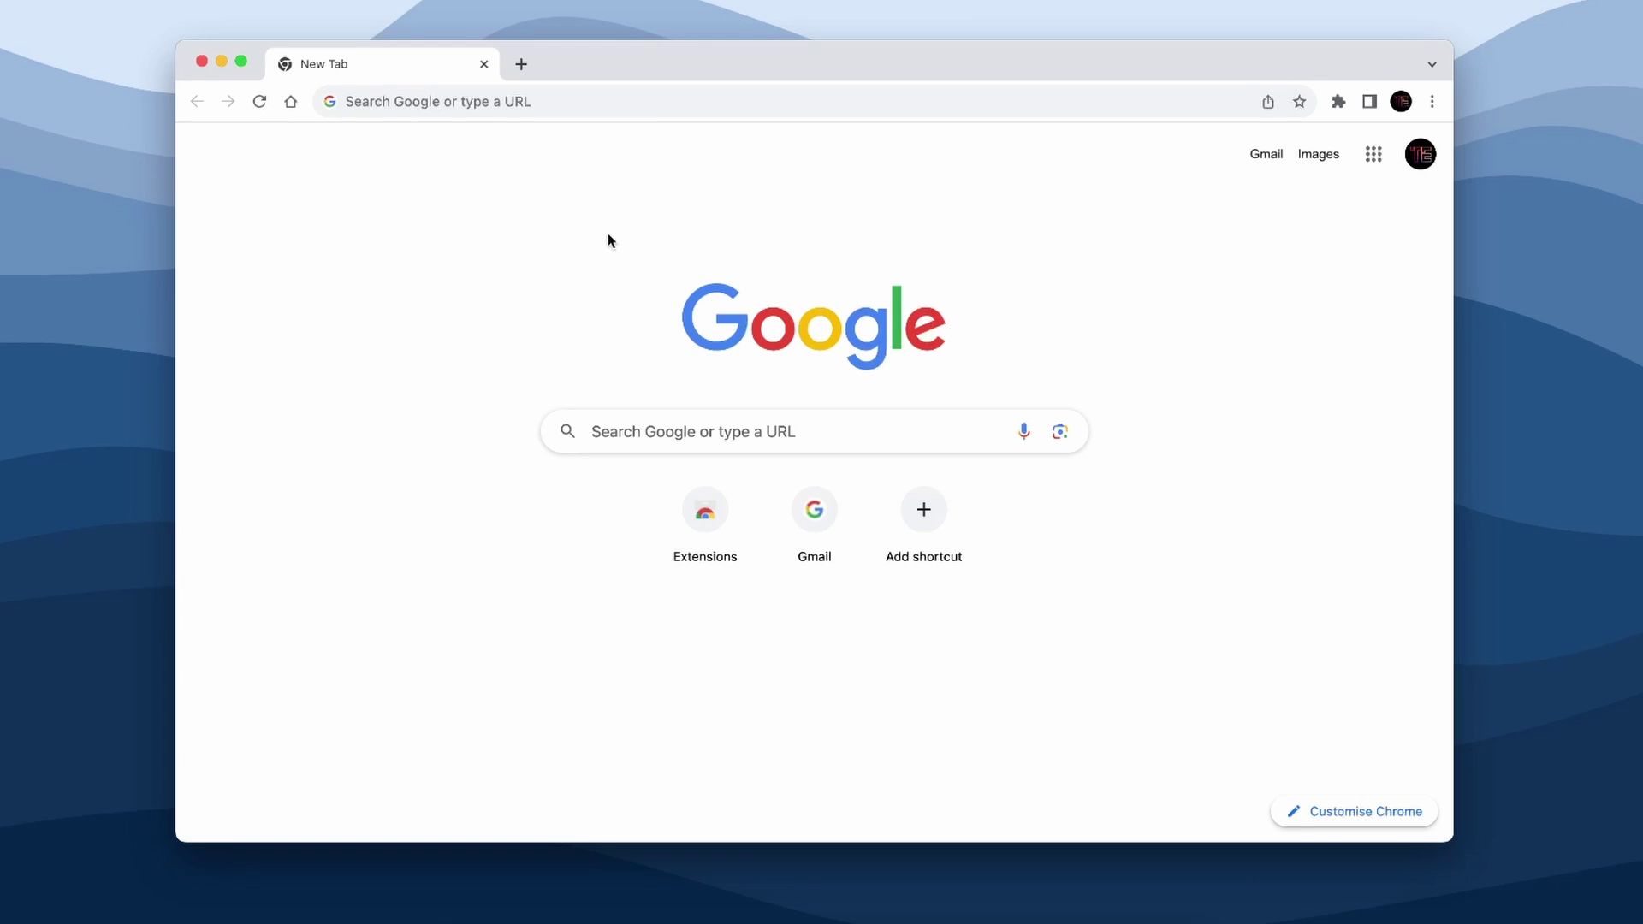
- Go to Settings > About Chrome to confirm version 118.0.5993.96 is up to date
left_click(1431, 103)
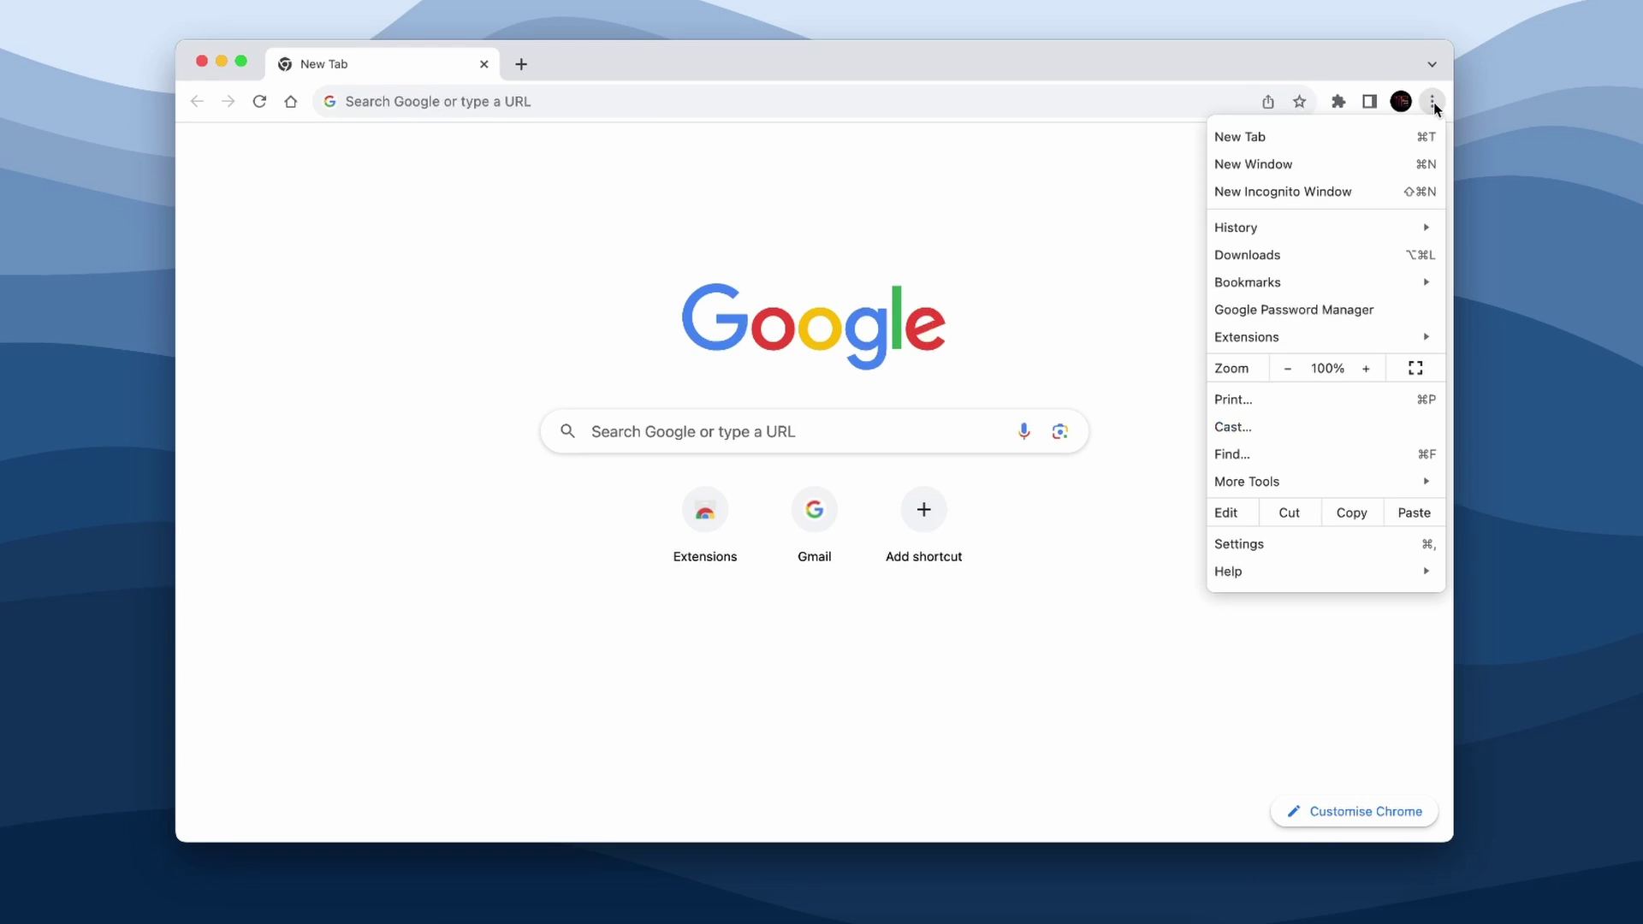
left_click(1255, 544)
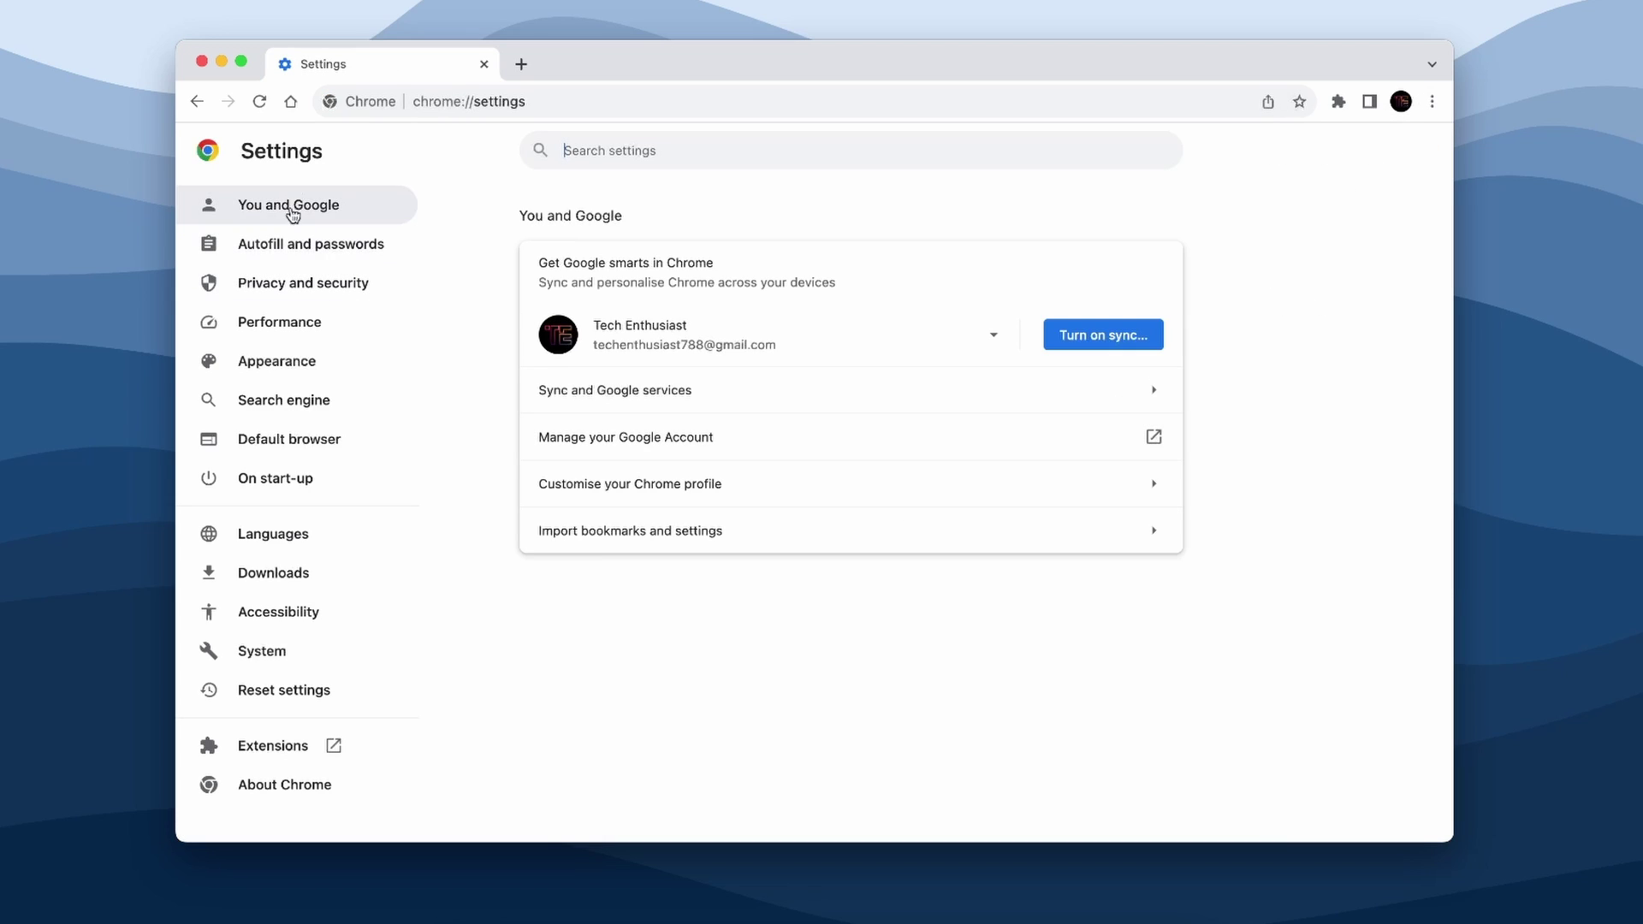
left_click(328, 796)
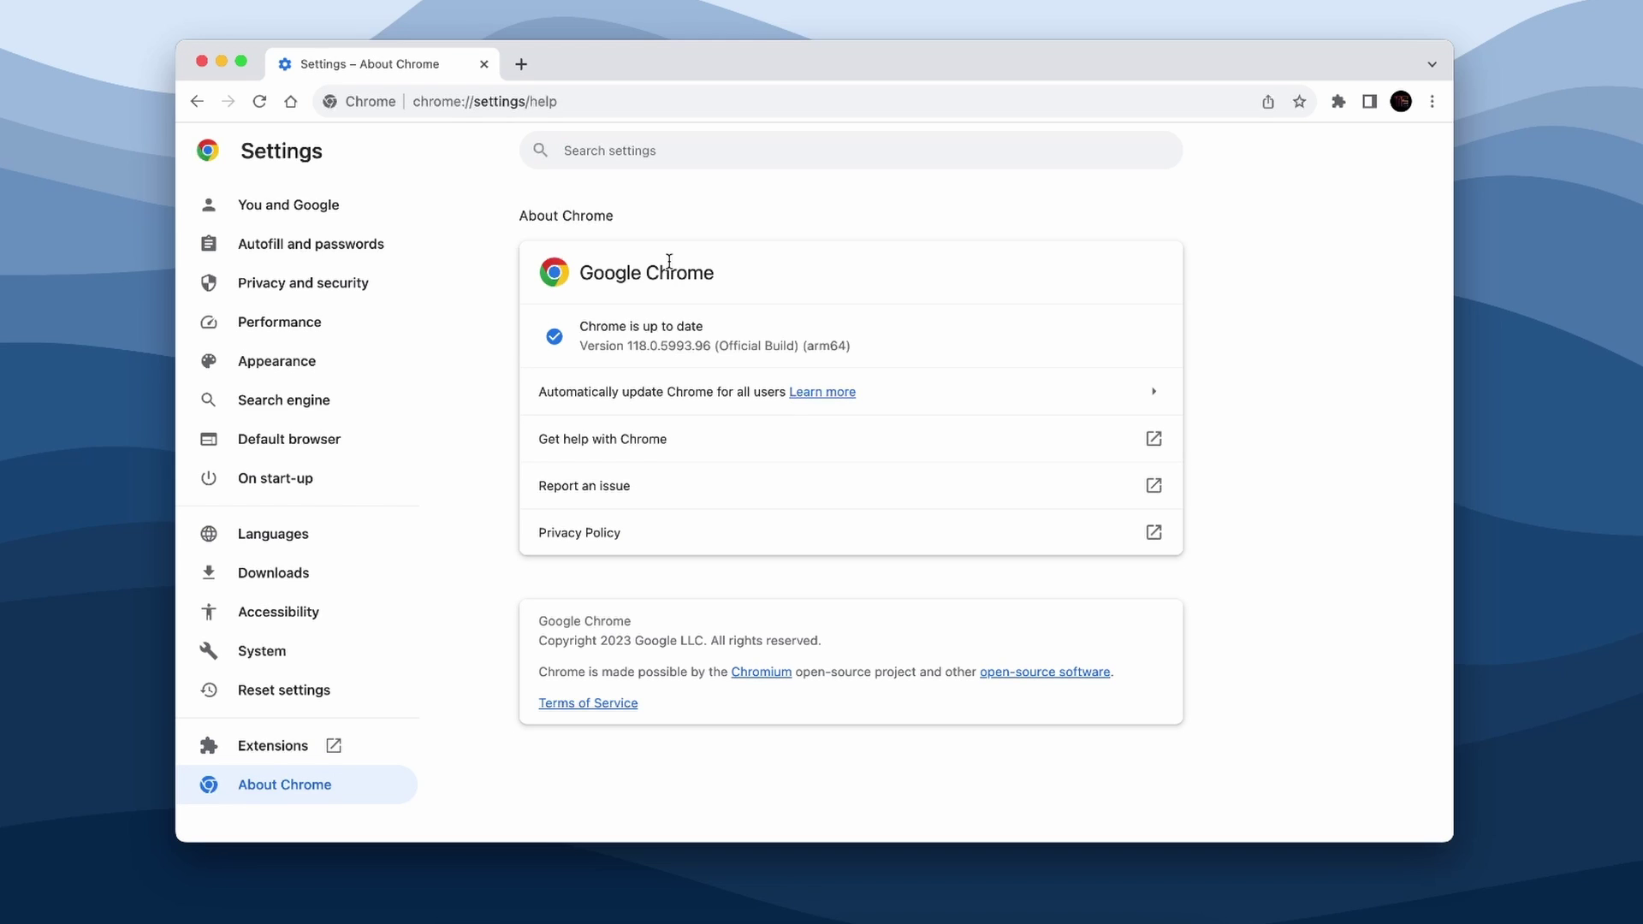
- Load chrome://flags in a new tab to show the Experiments page
left_click(521, 65)
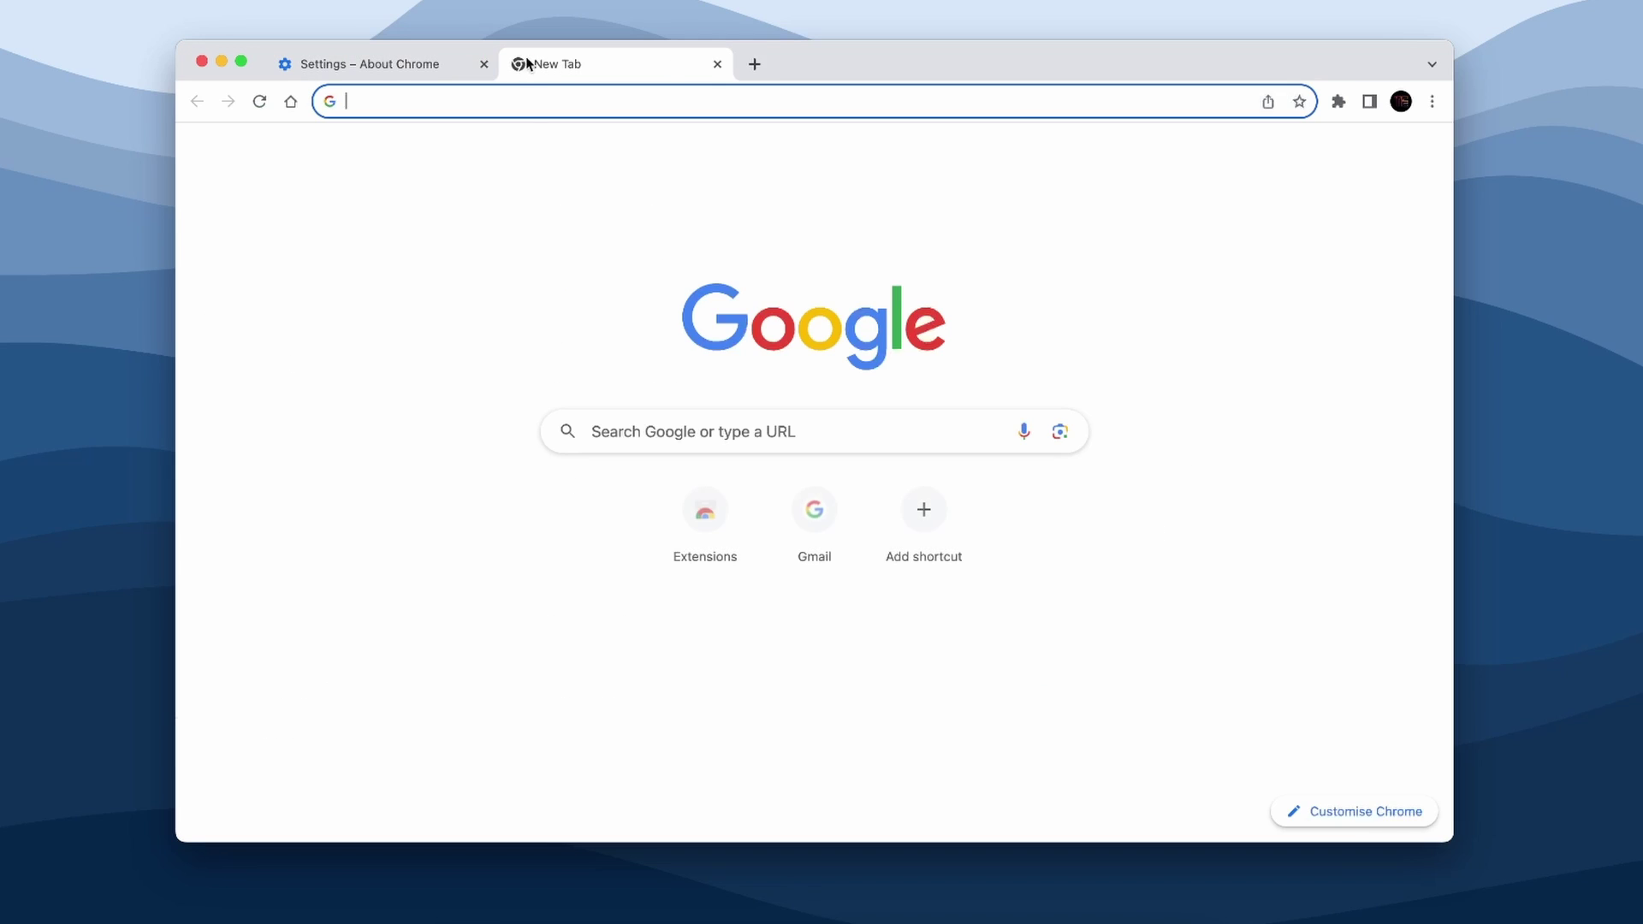
left_click(539, 110)
type("chrome:/")
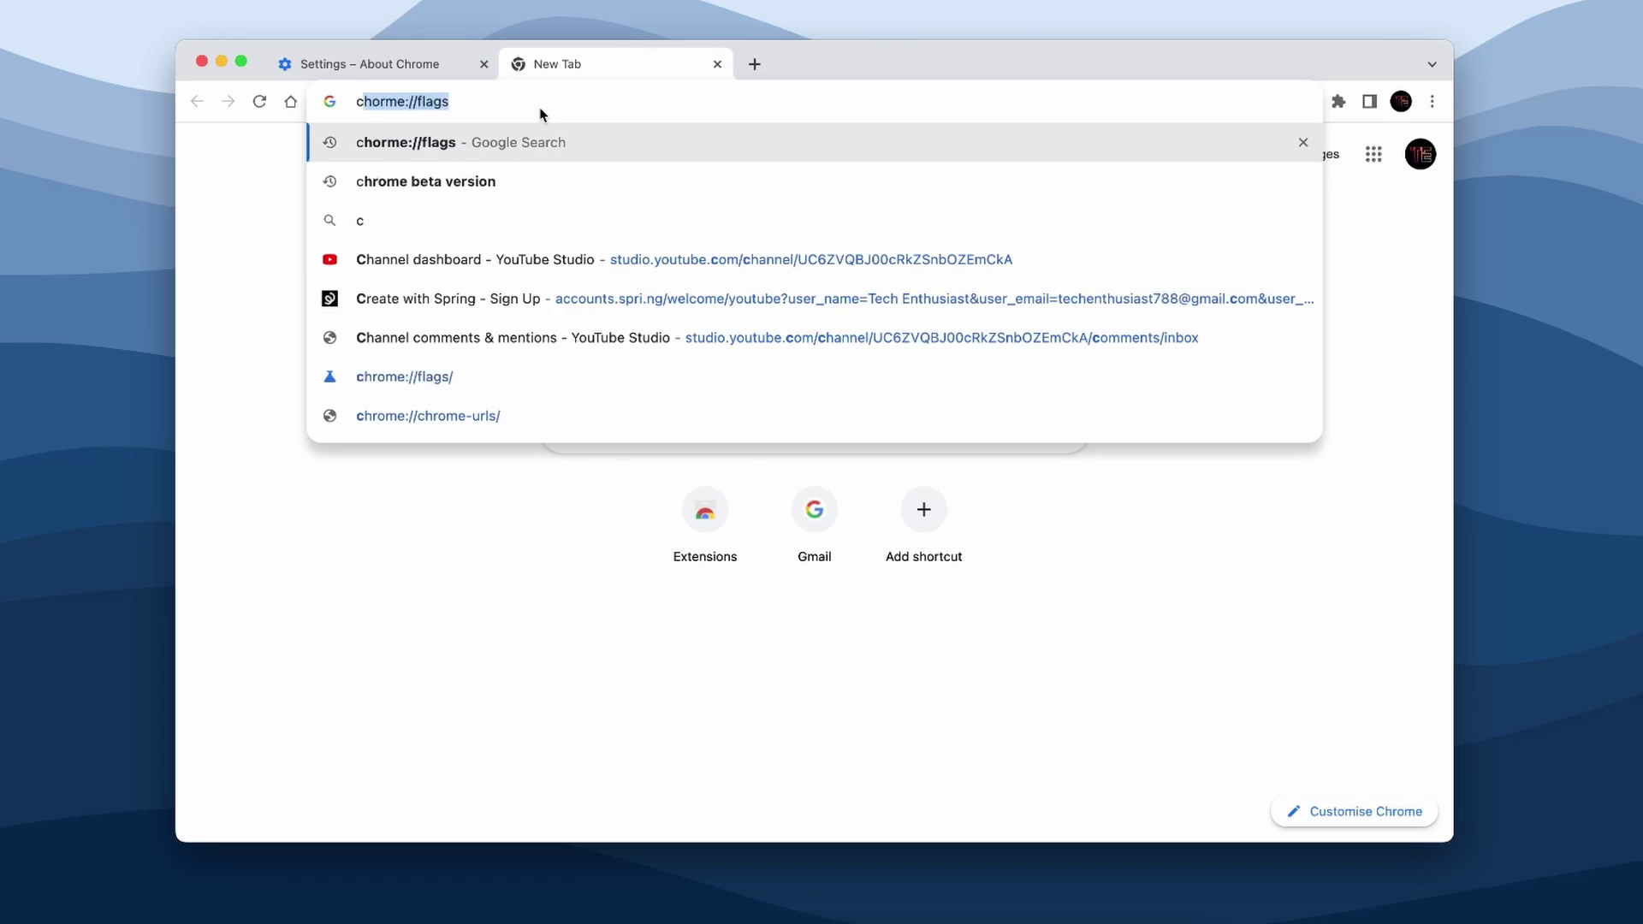
type("/")
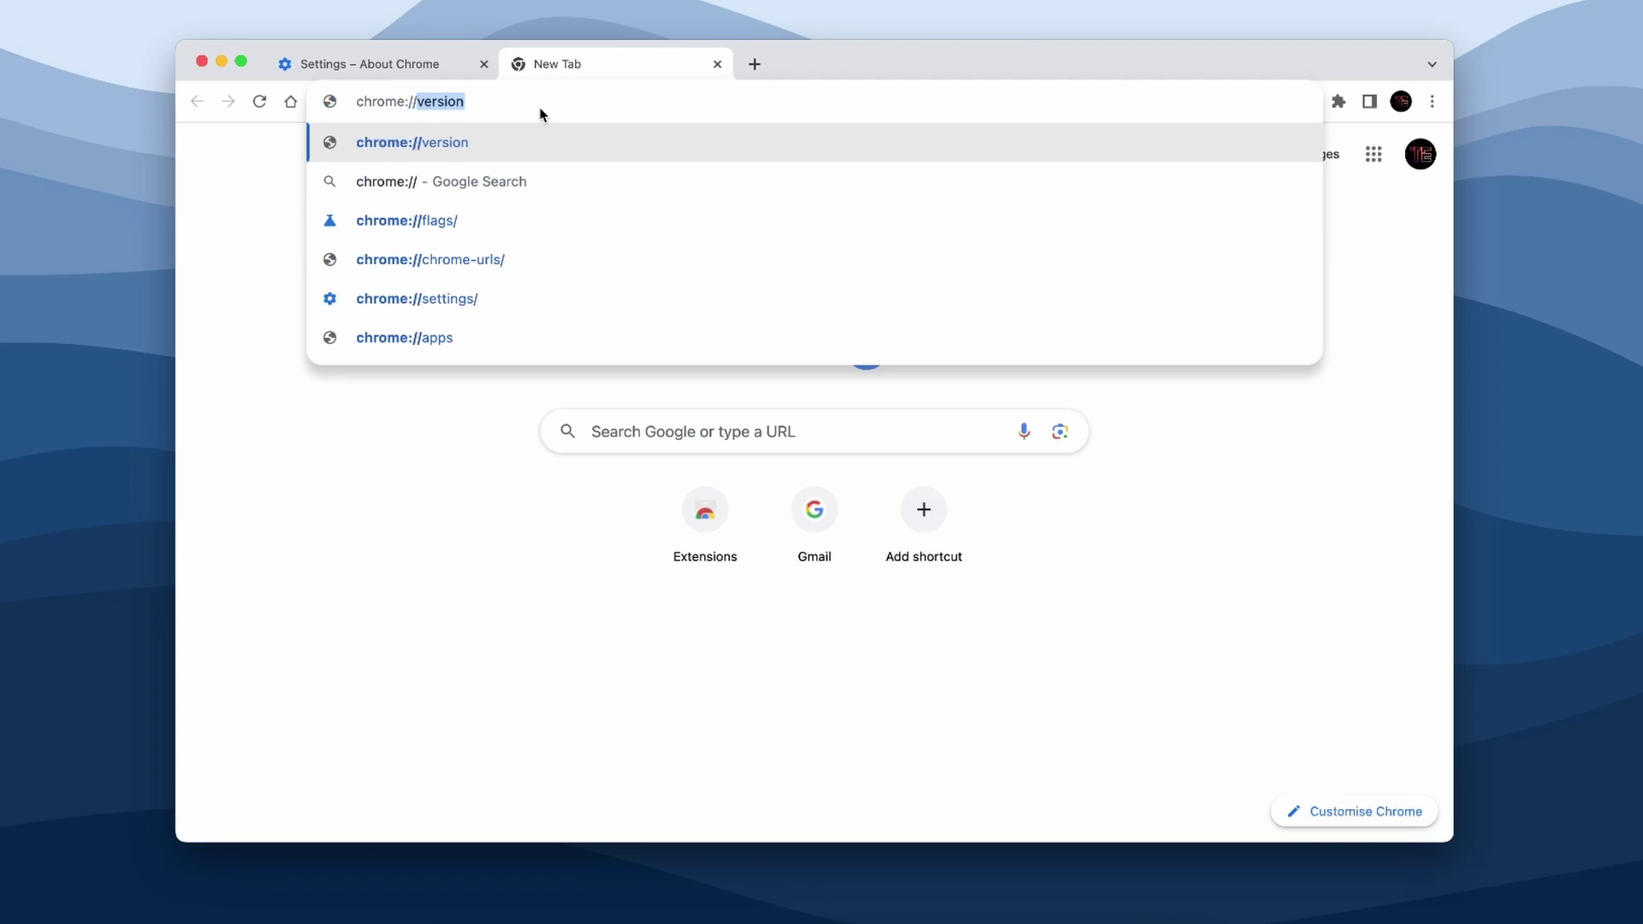
type("flags")
key("Return")
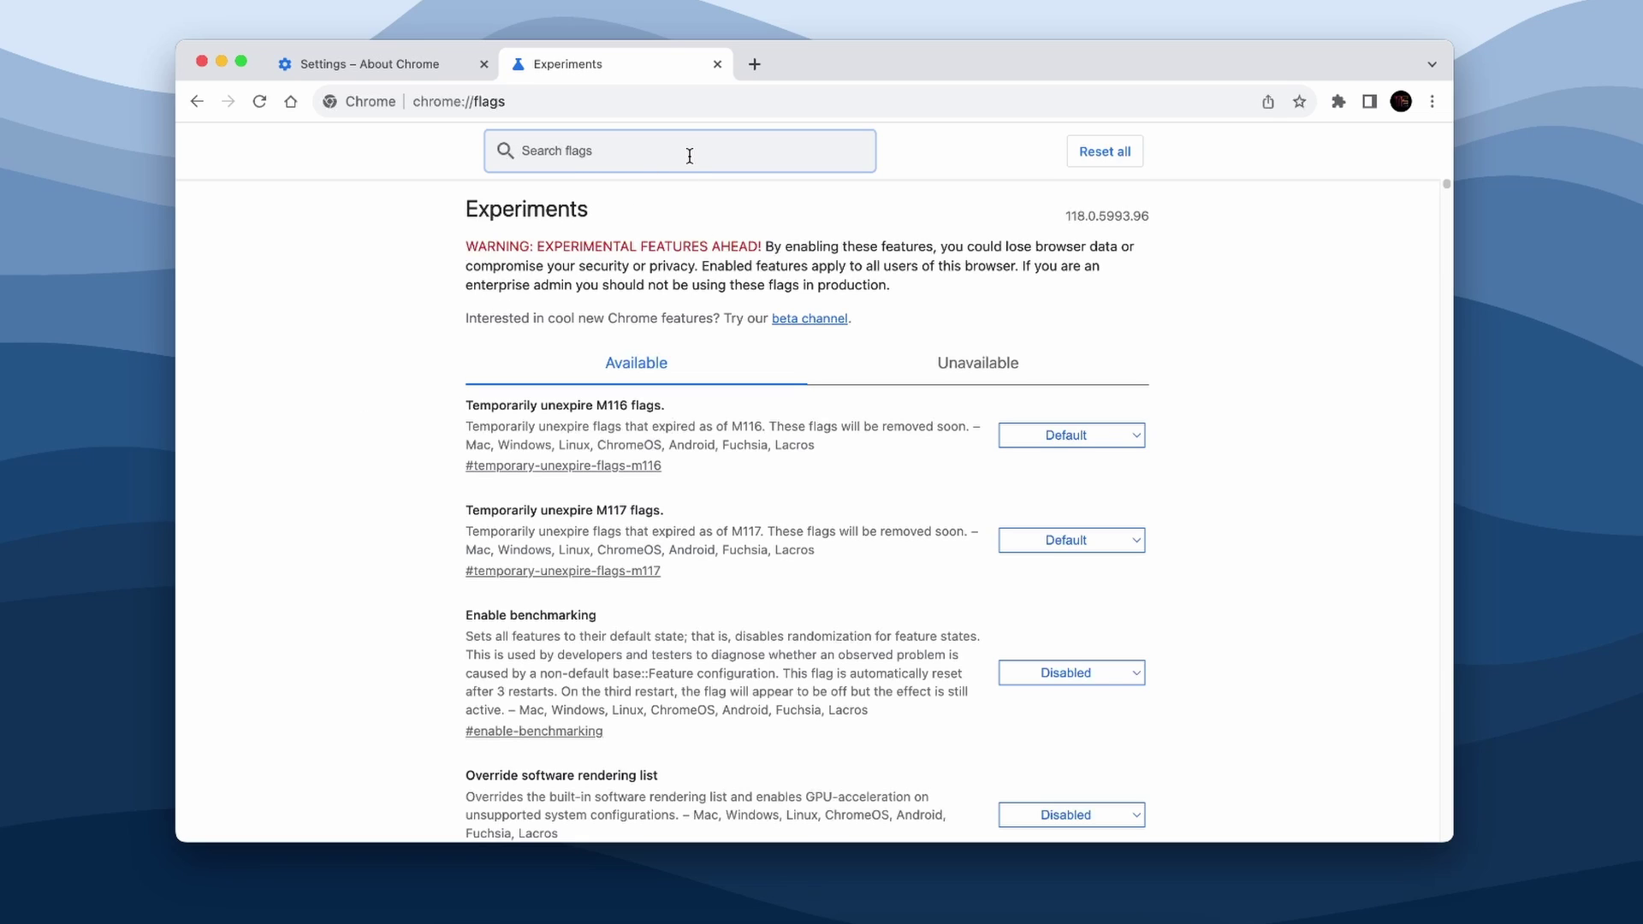
- Filter flags by '2023', enable Chrome Refresh 2023 and Chrome WebUI Refresh 2023, then clear the search
type("2023")
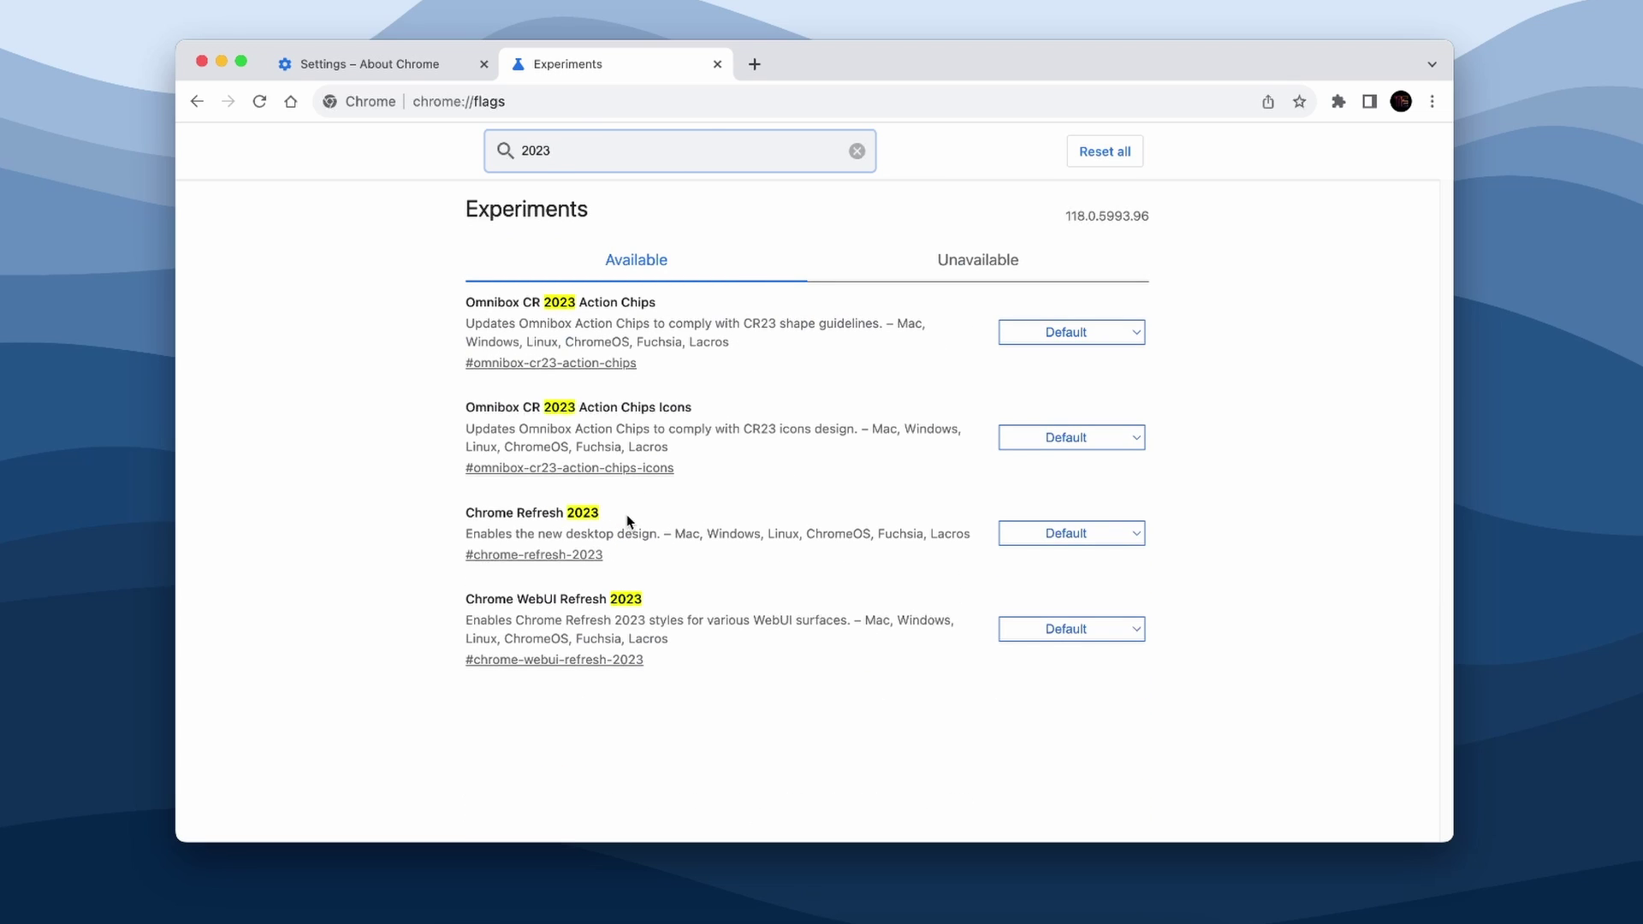
left_click(1088, 537)
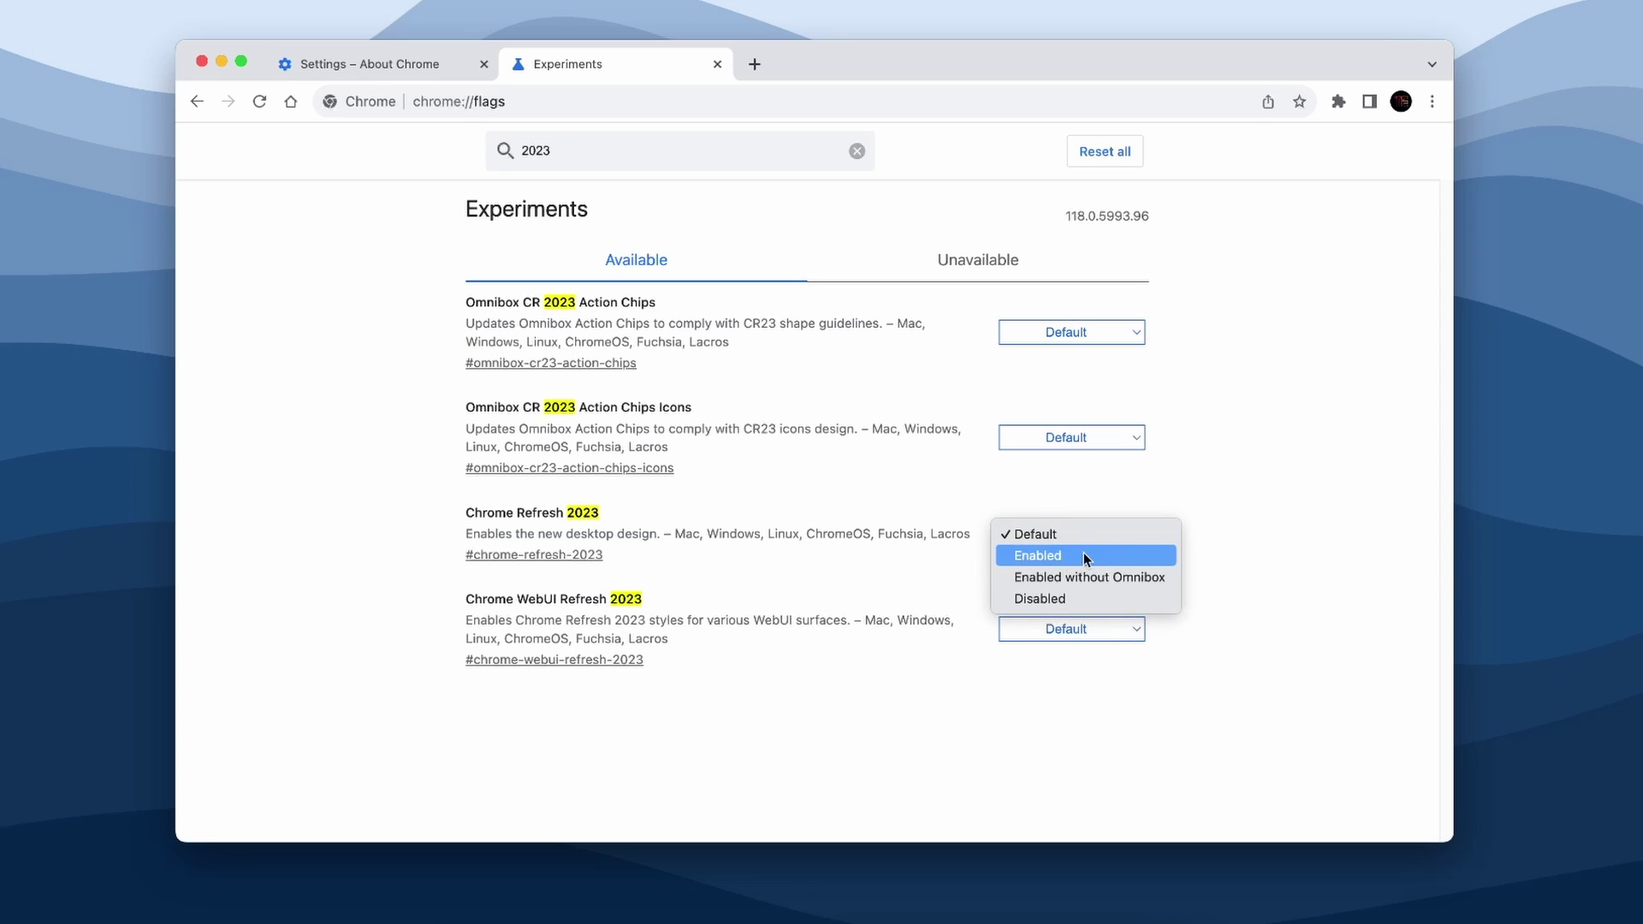
left_click(1076, 558)
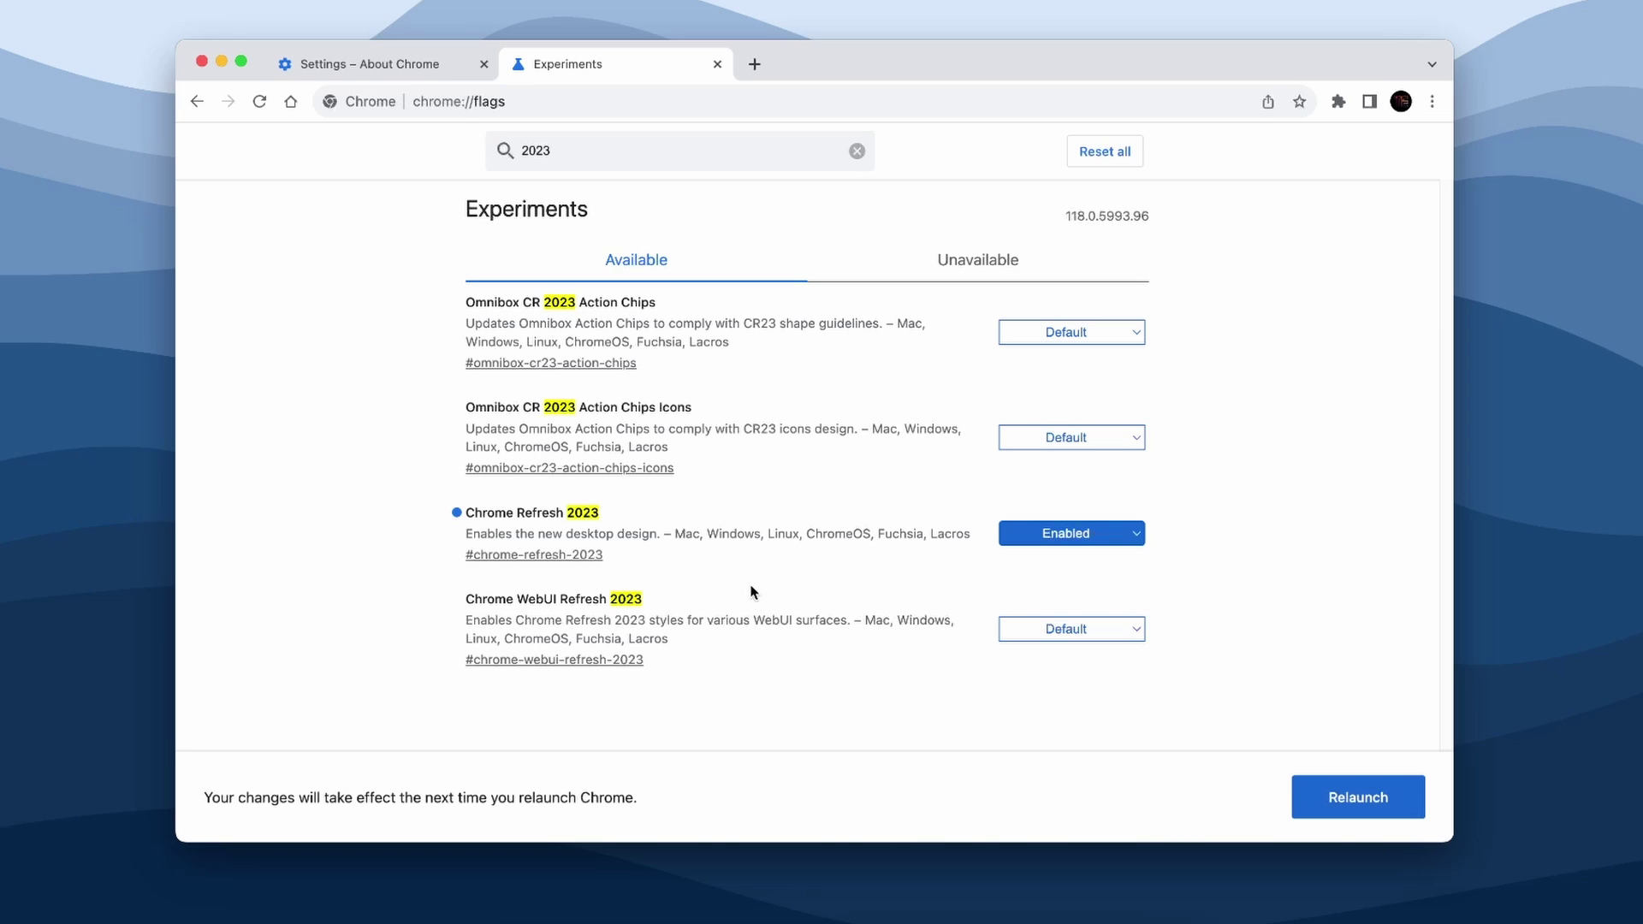
left_click(1055, 630)
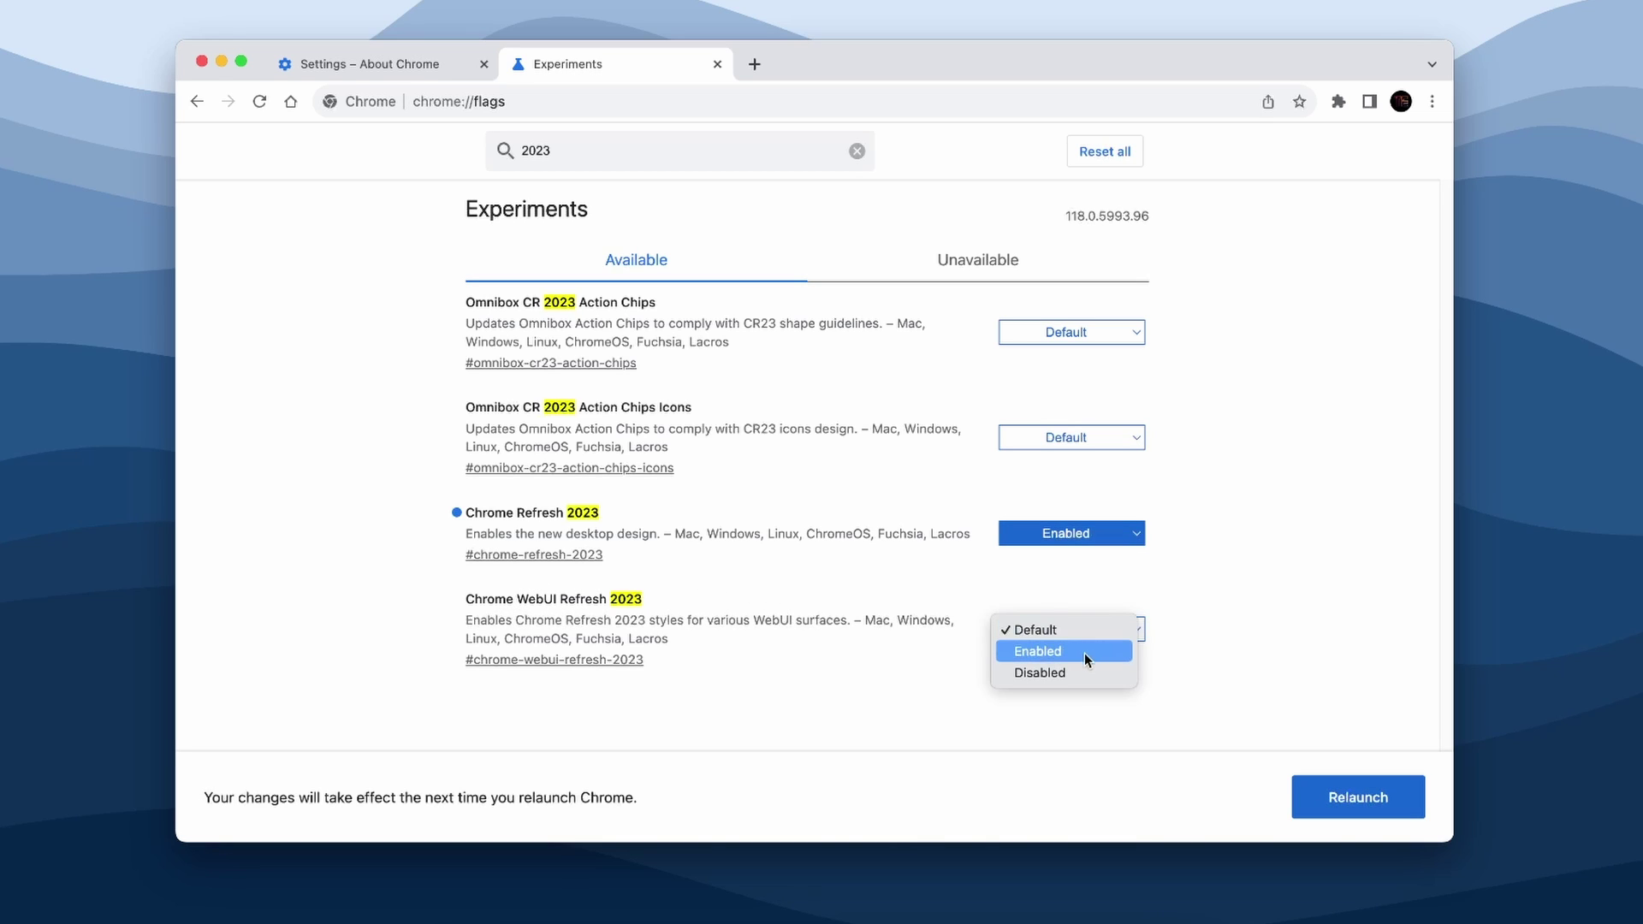
left_click(1071, 651)
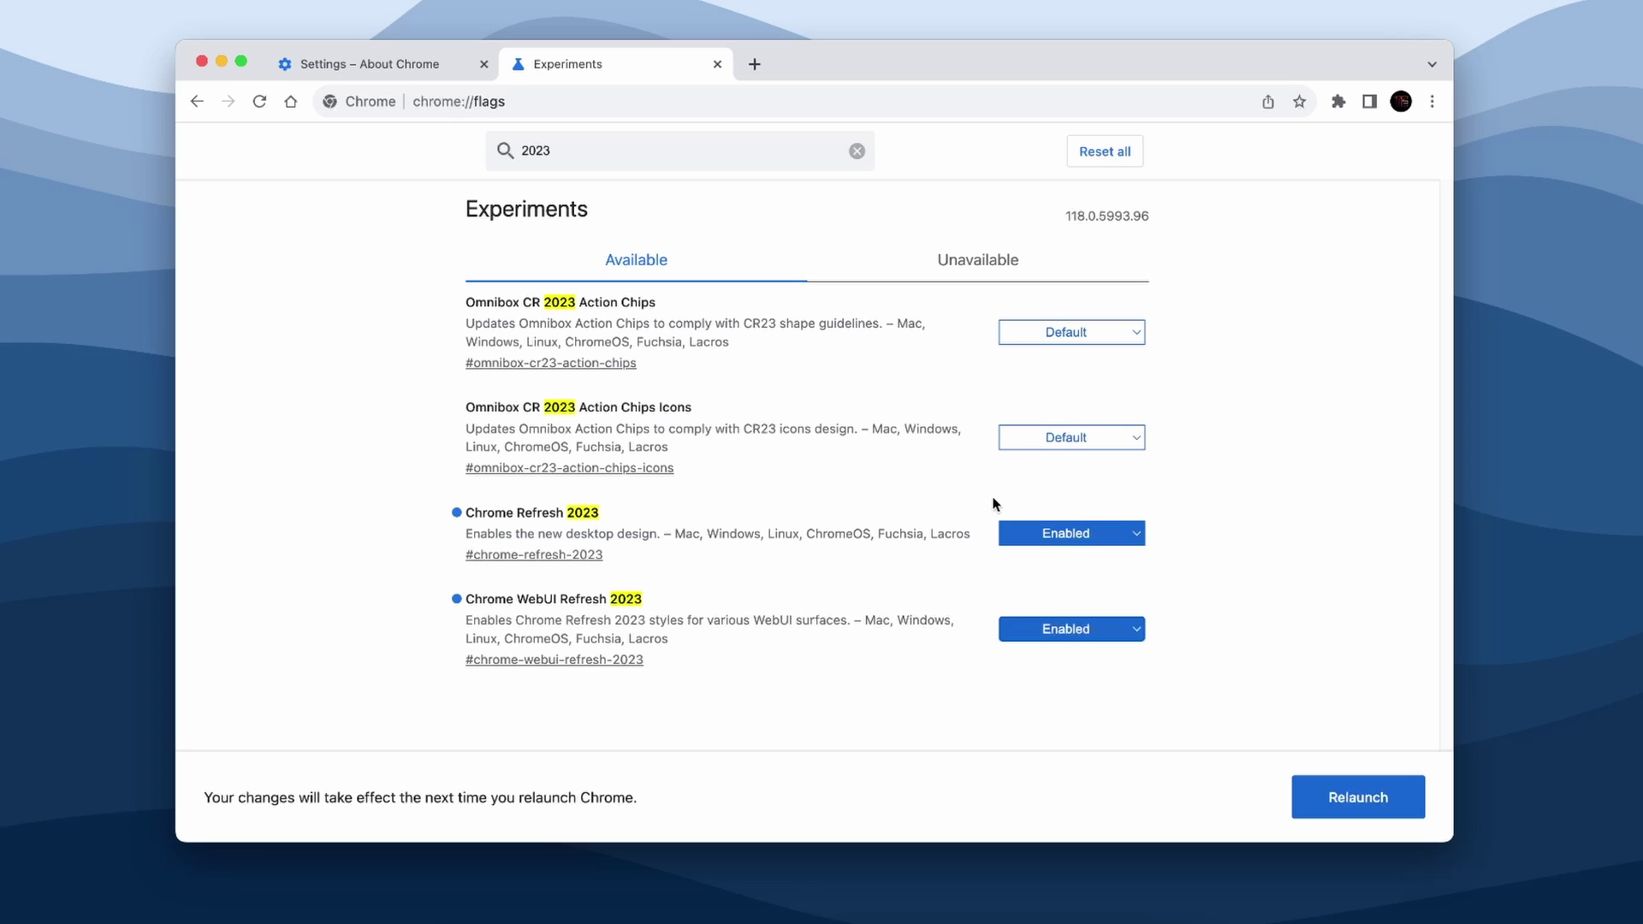
left_click(705, 143)
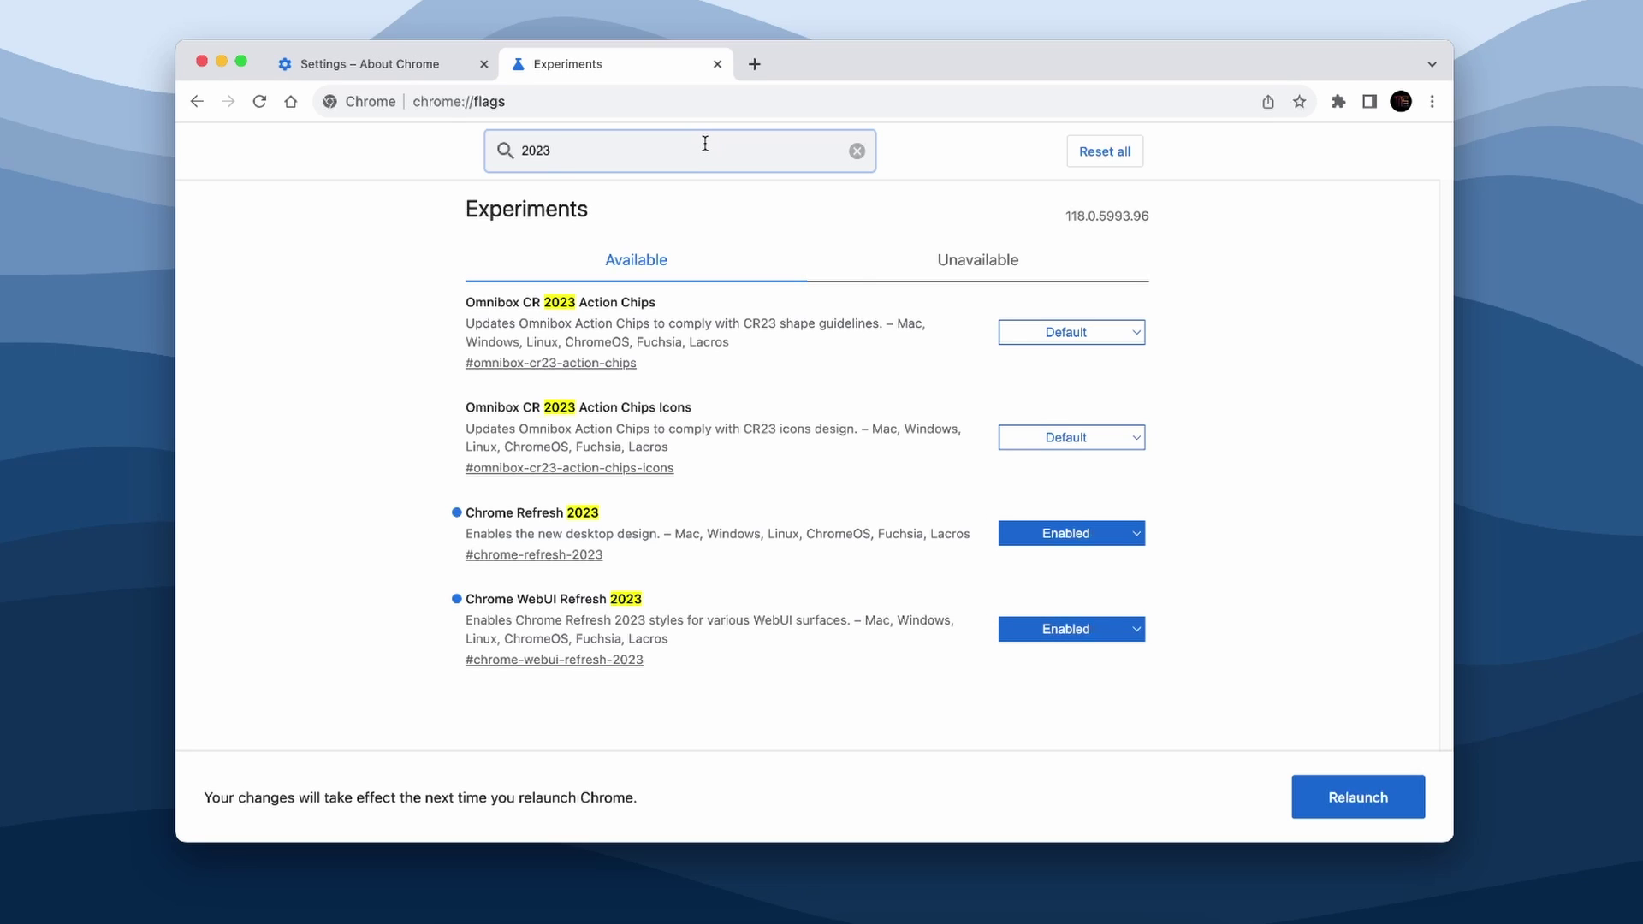
key("BackSpace")
key("BackSpace")
key("BackSpace")
key("BackSpace")
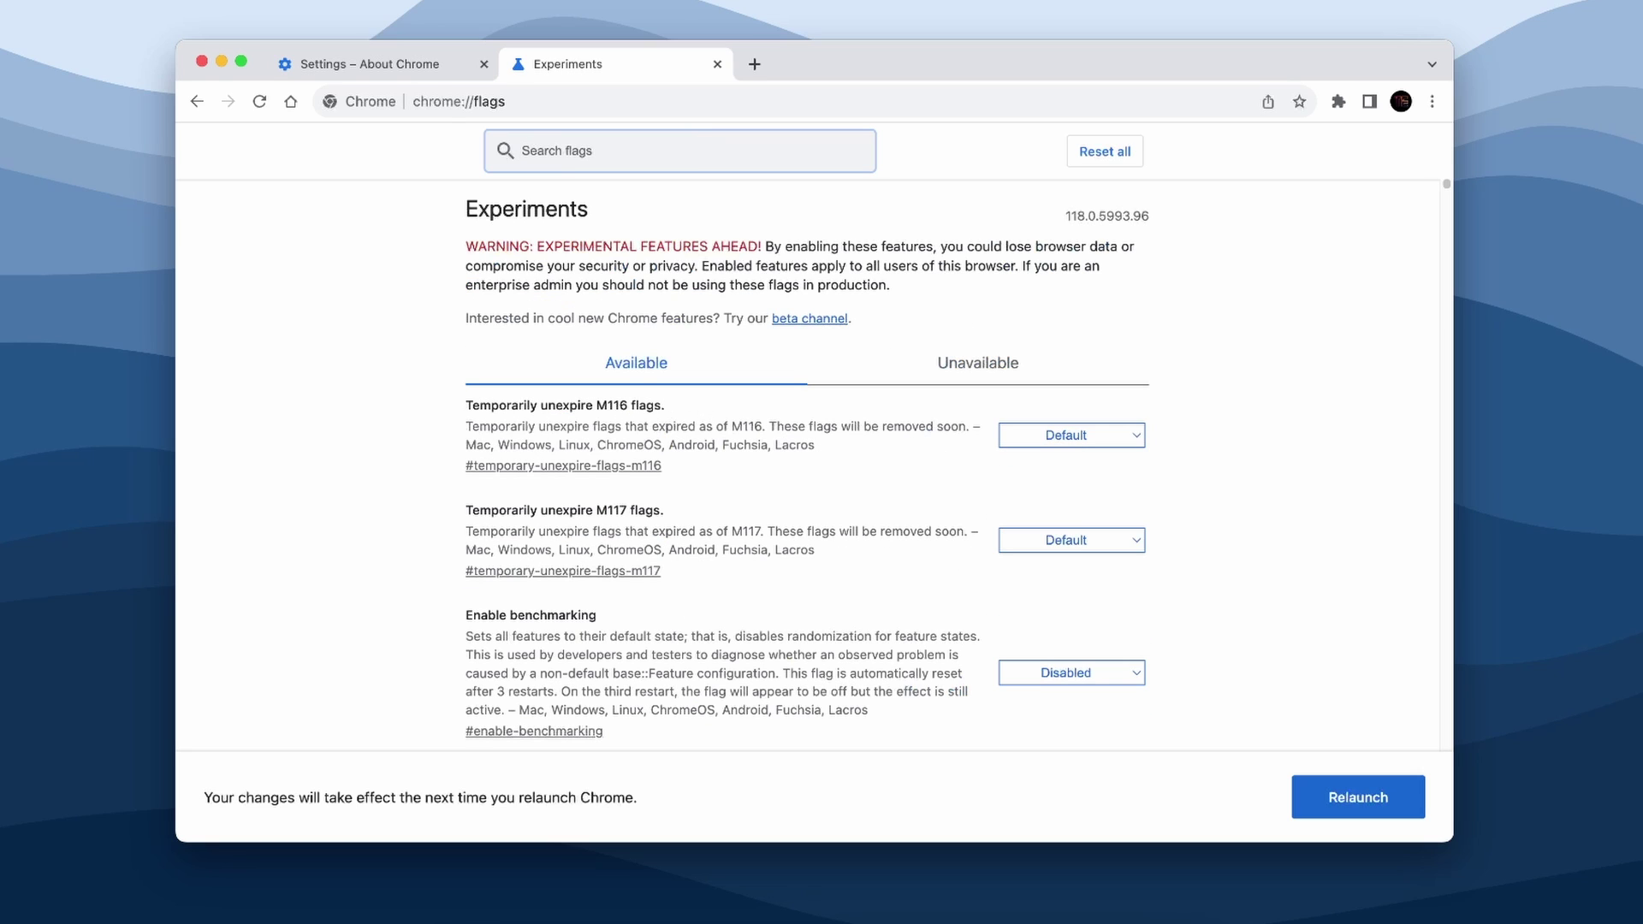
- Filter flags by 'side panel', enable Customize Chrome Side Panel, and relaunch Chrome
type("side panel")
scroll(683, 327, "down", 1)
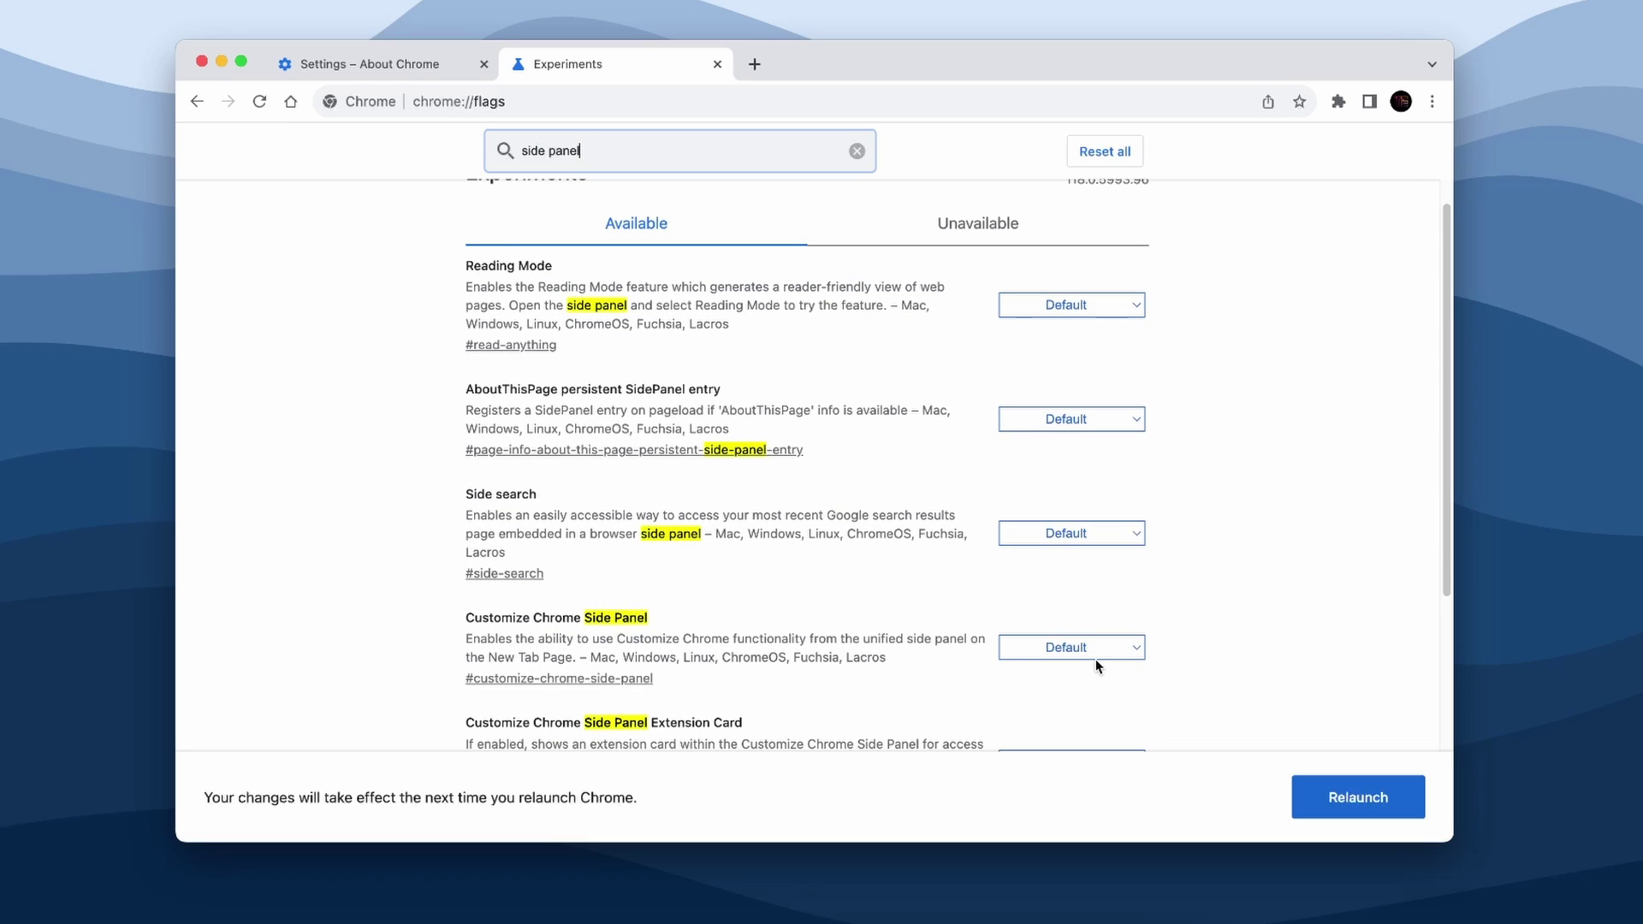
left_click(1092, 653)
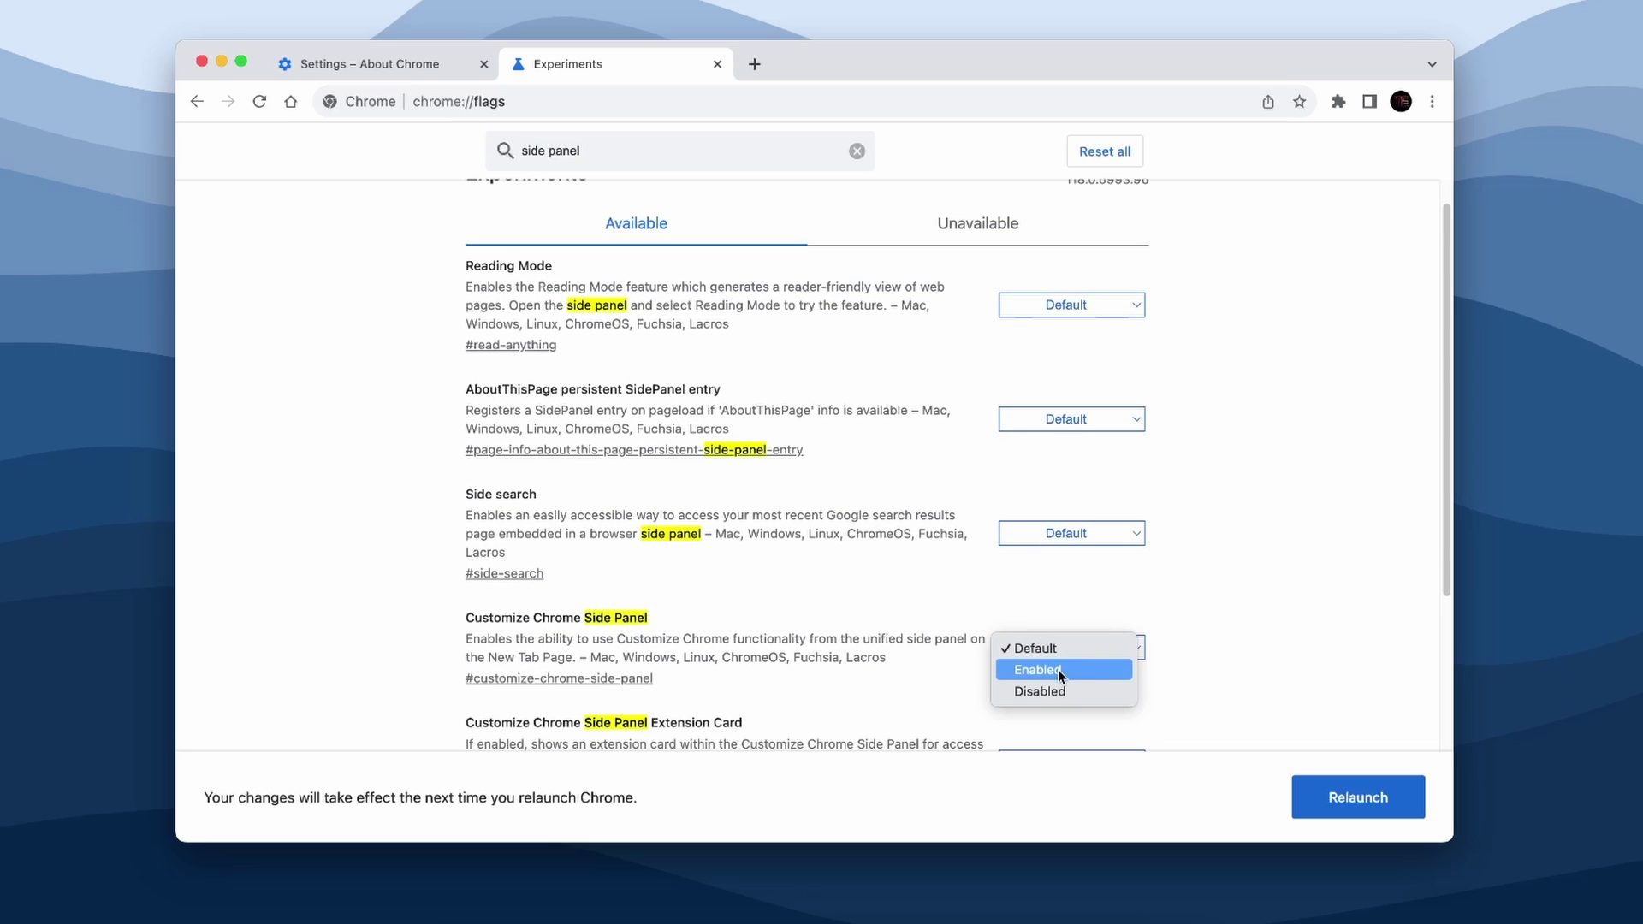
left_click(1061, 673)
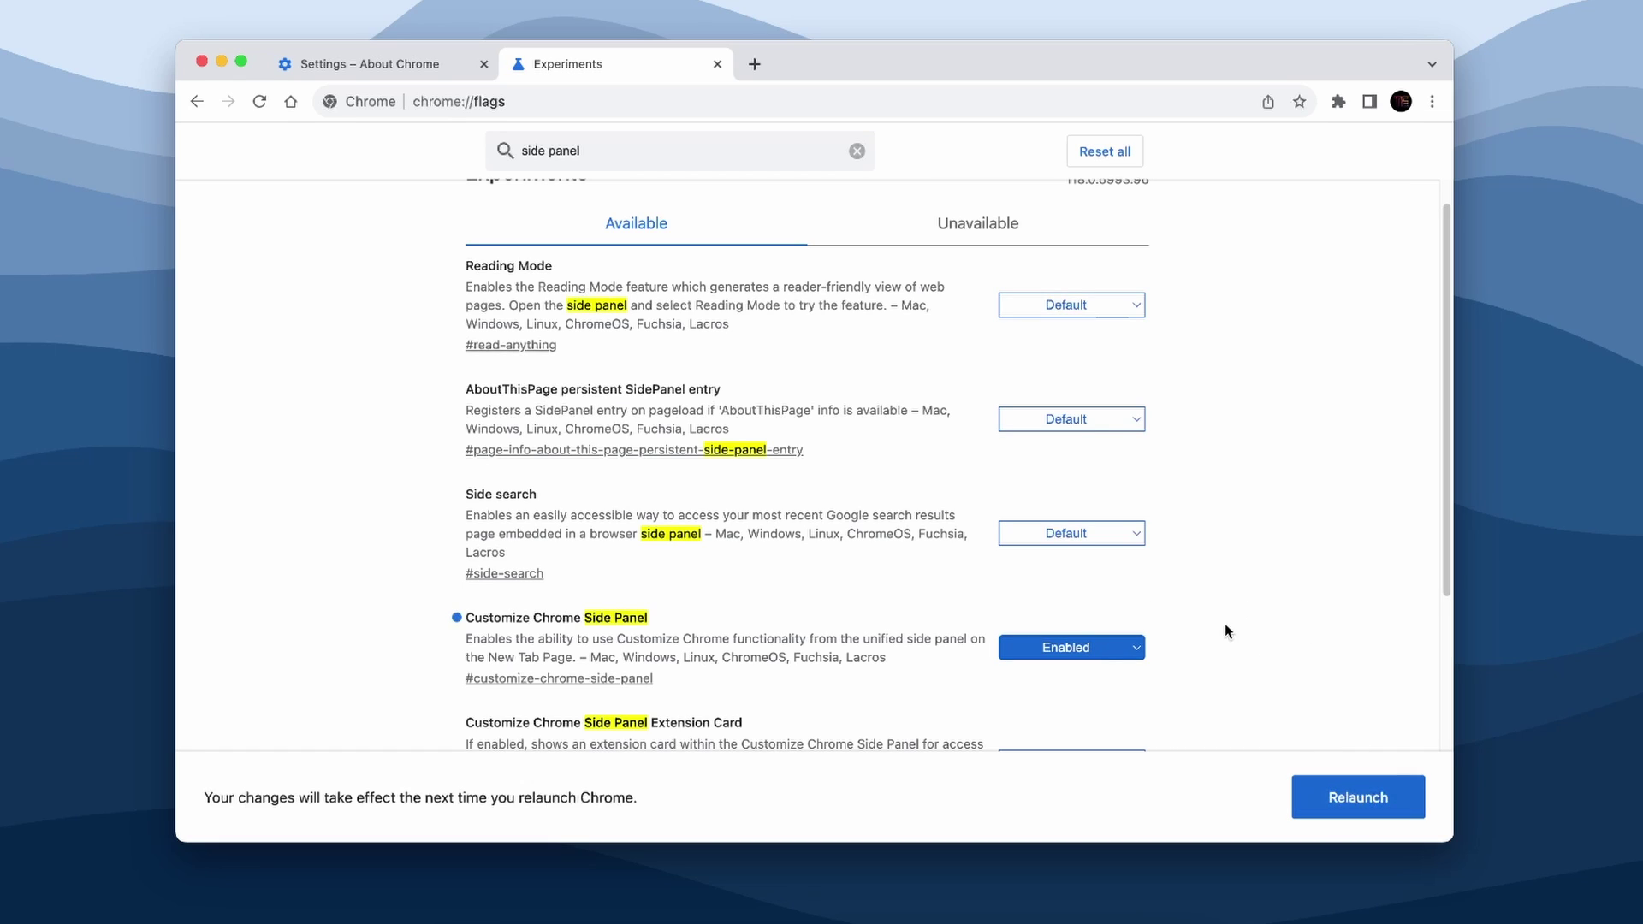
left_click(1358, 797)
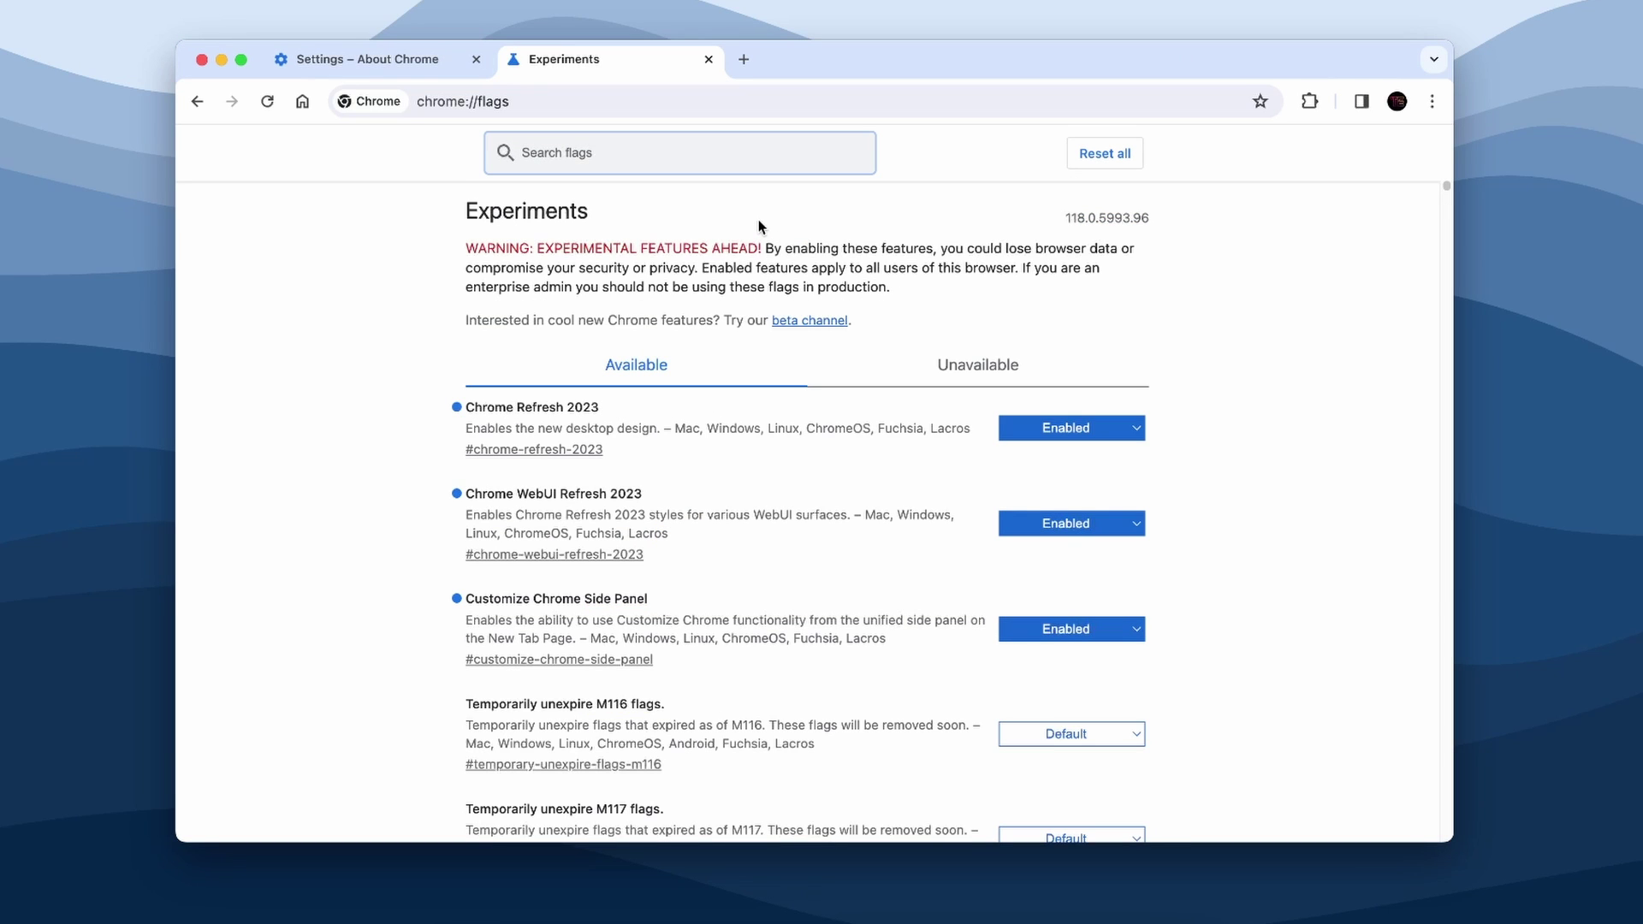
- Close the Experiments tab and open a New Tab page in the refreshed design
left_click(384, 75)
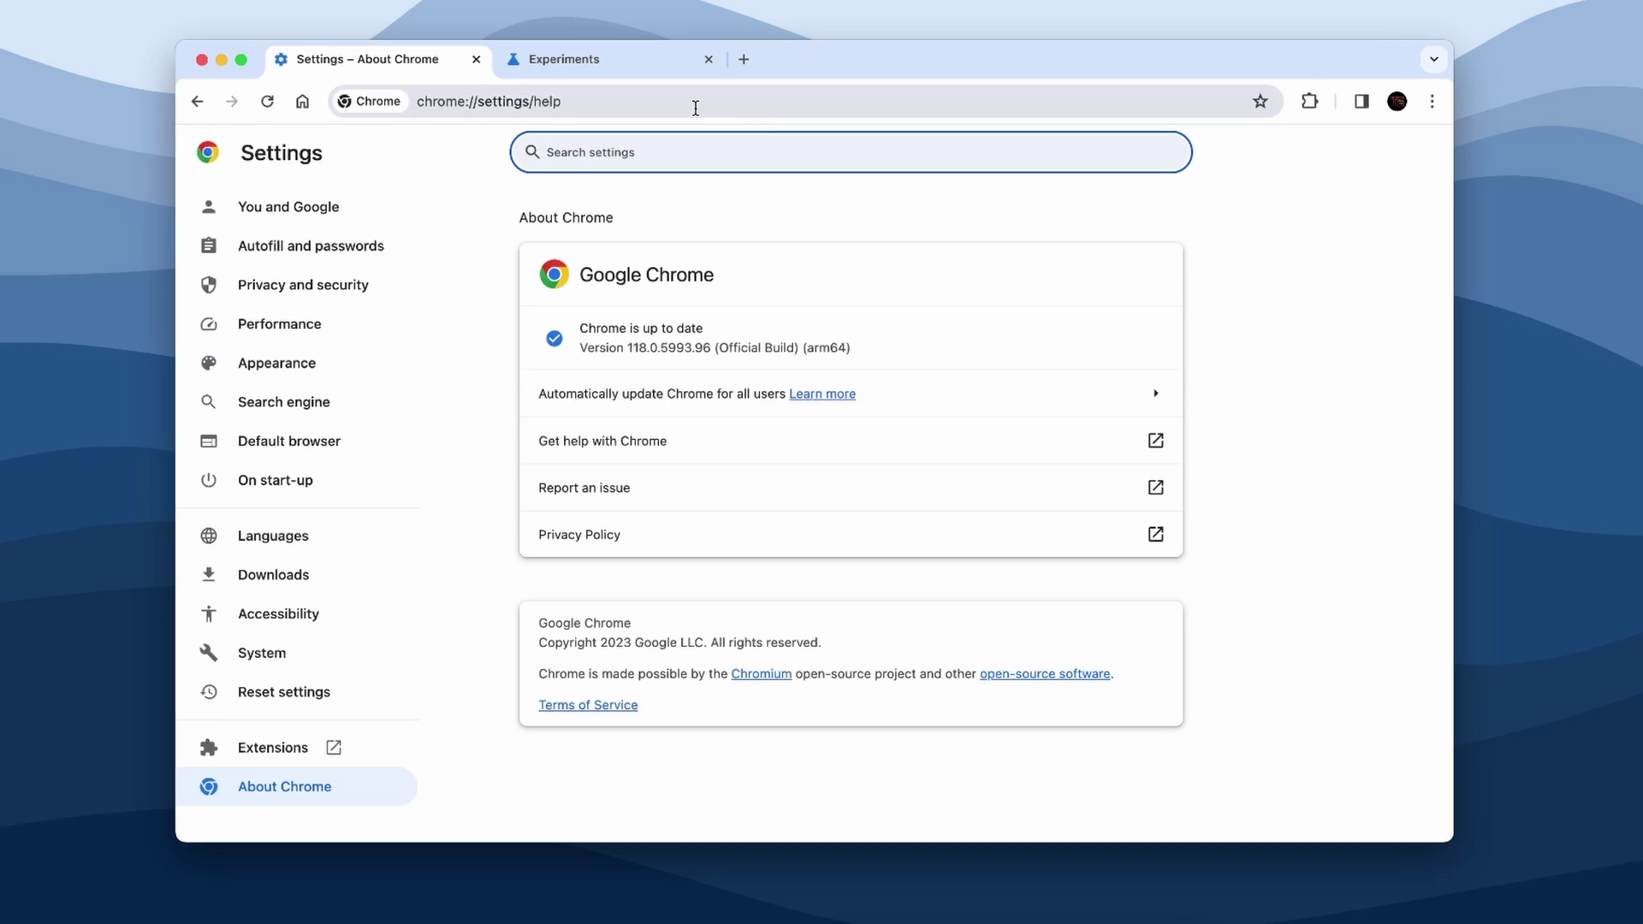
left_click(619, 62)
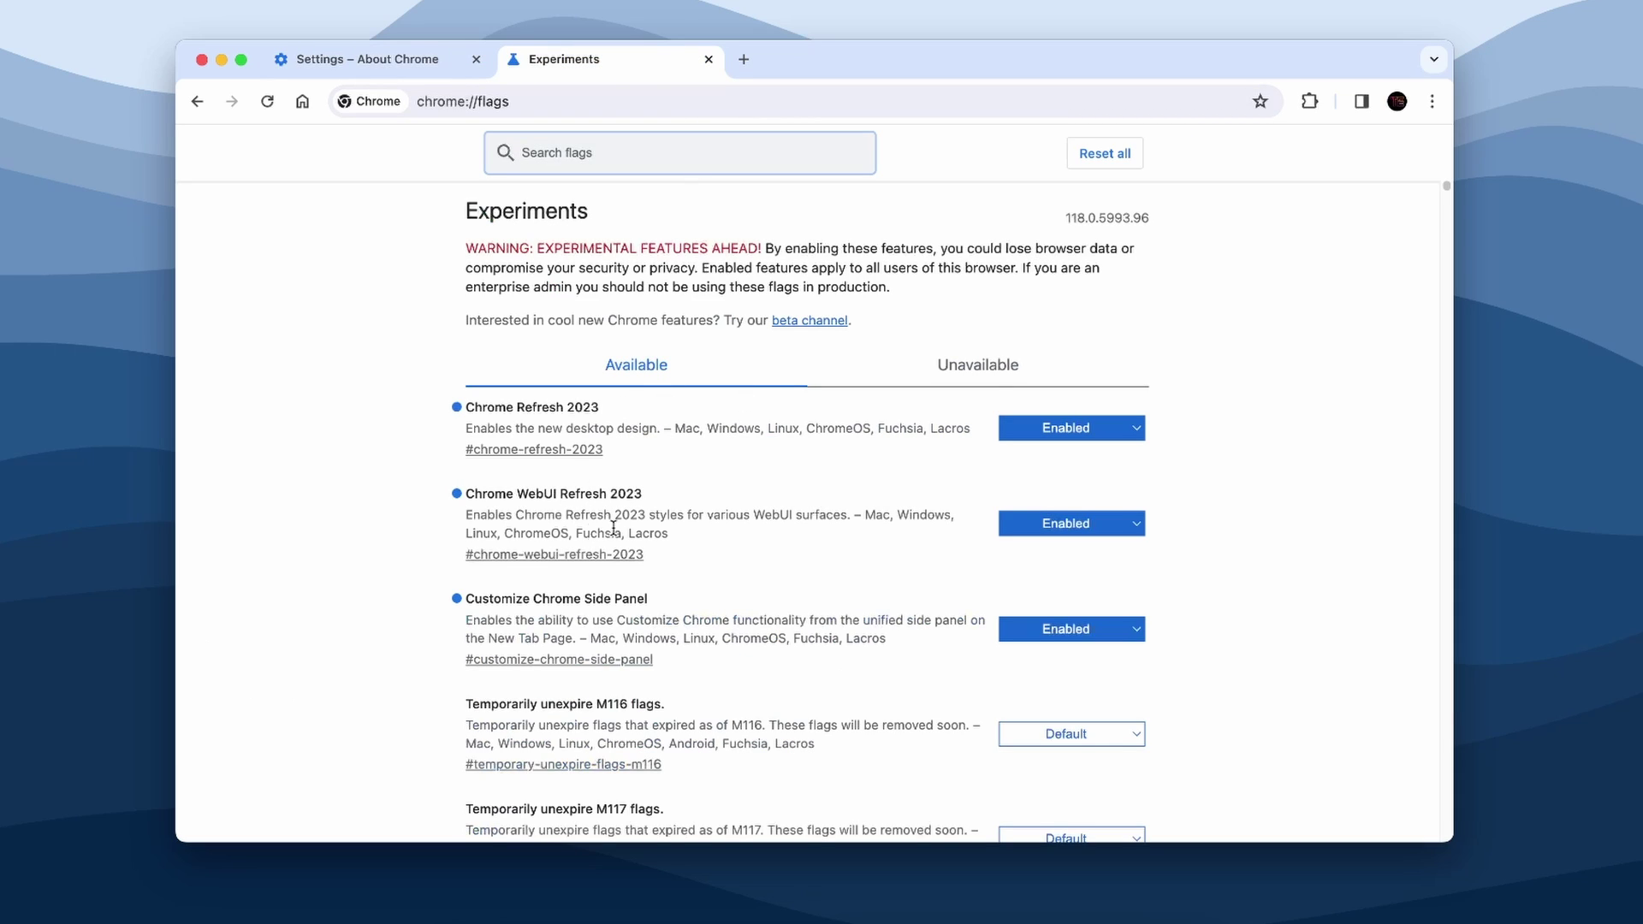
left_click(708, 59)
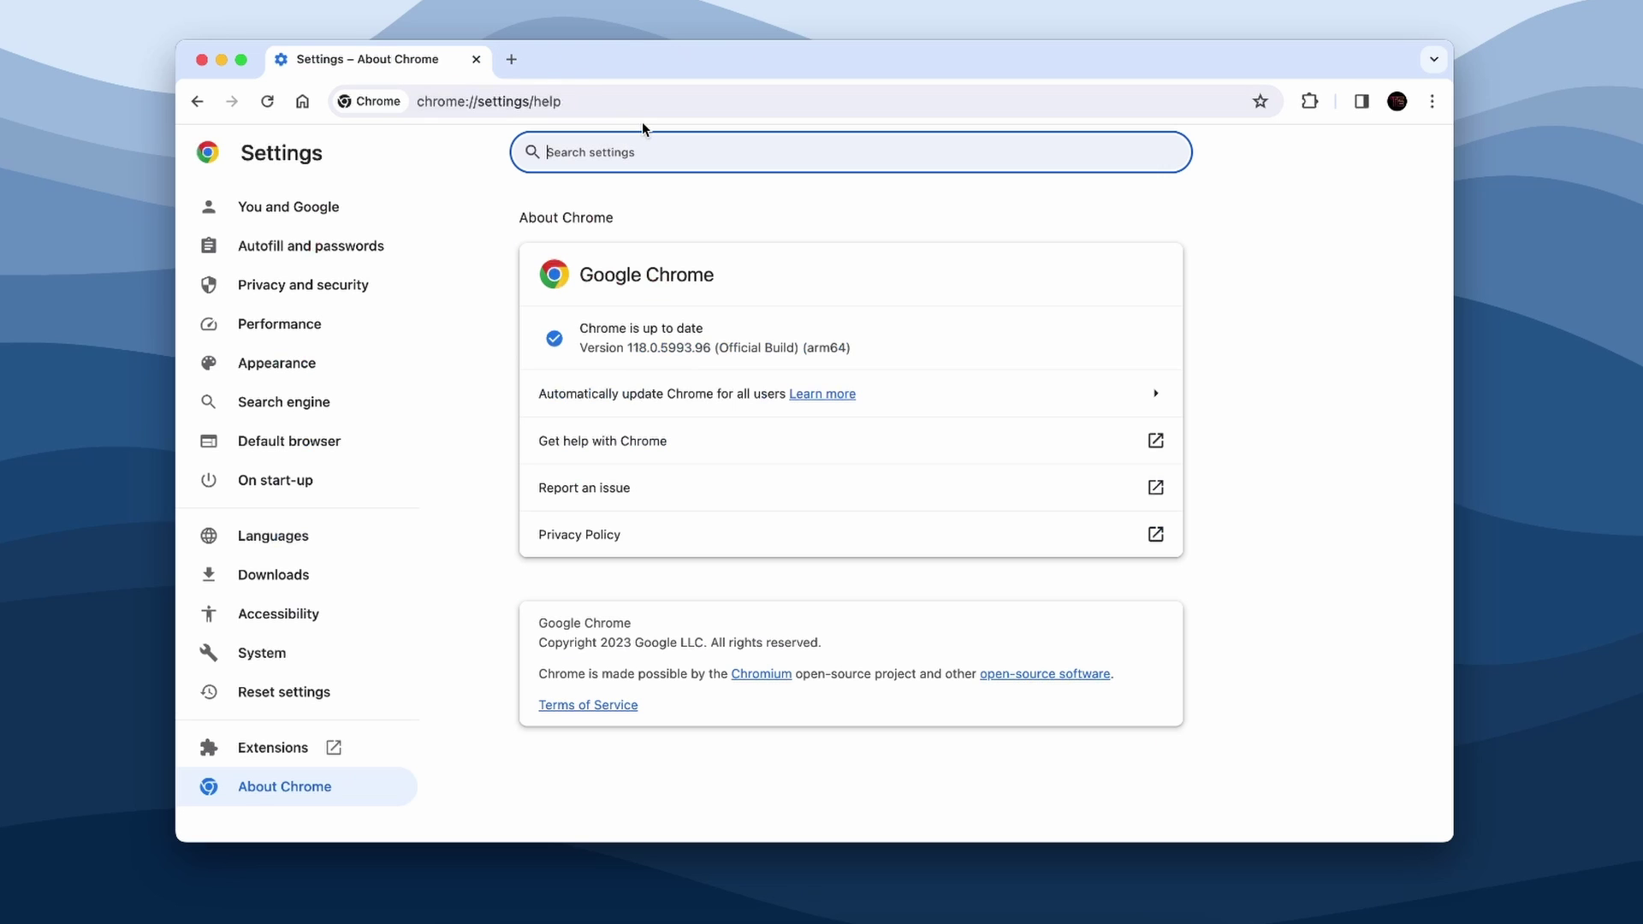
left_click(512, 59)
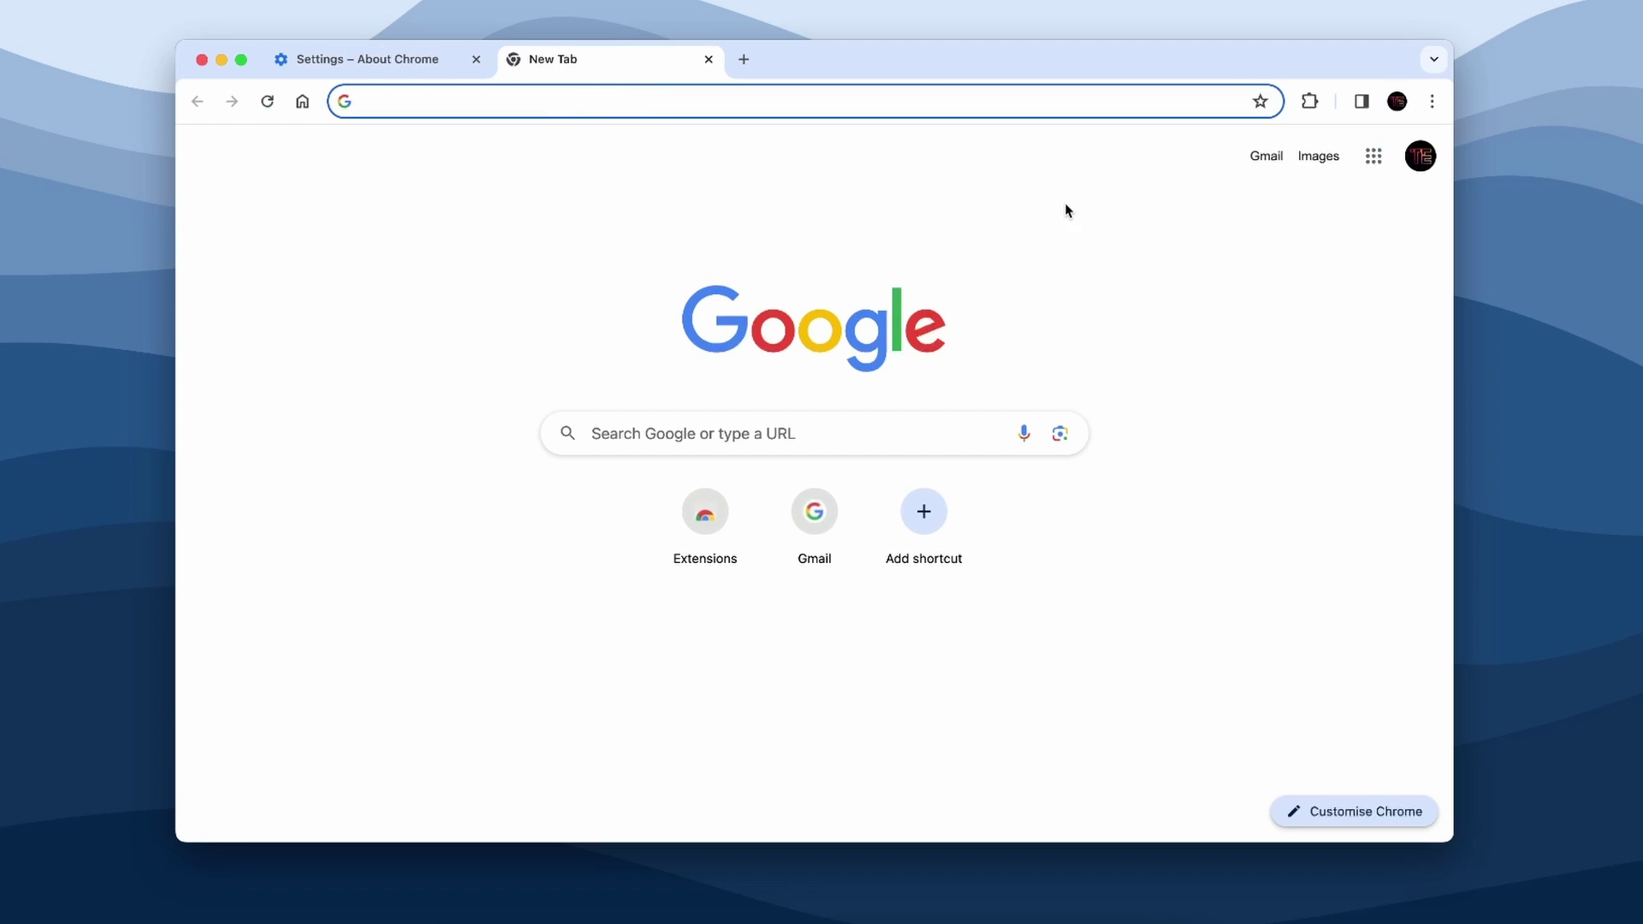
- Open Customise Chrome from the New Tab page and pick the green colour swatch
left_click(1382, 828)
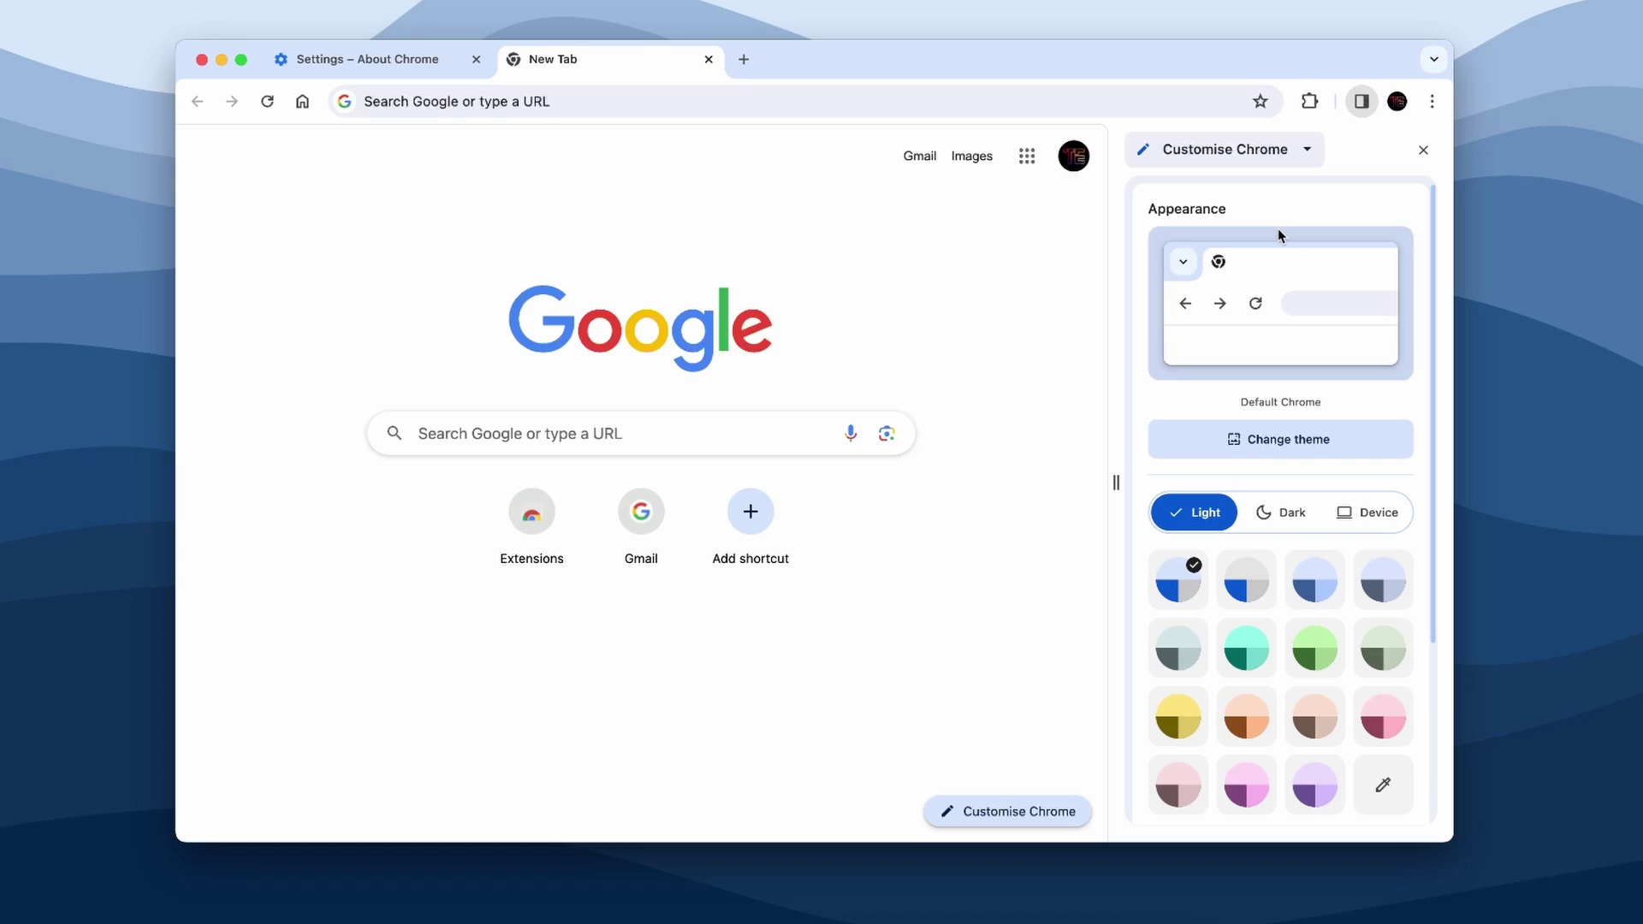
scroll(1277, 228, "down", 5)
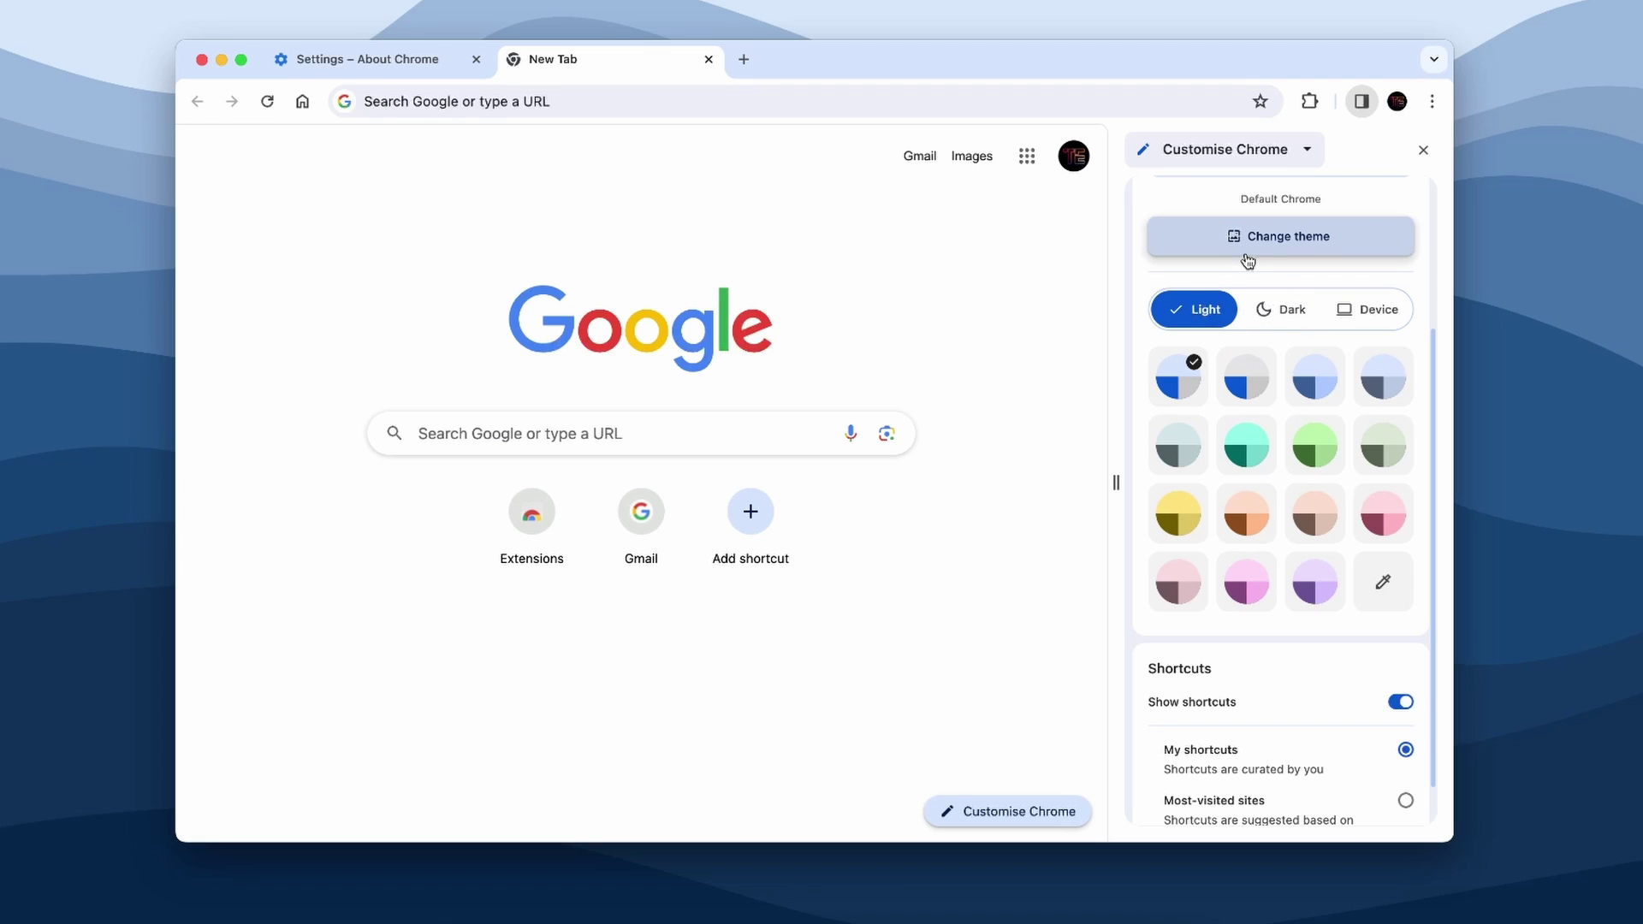
left_click(1316, 458)
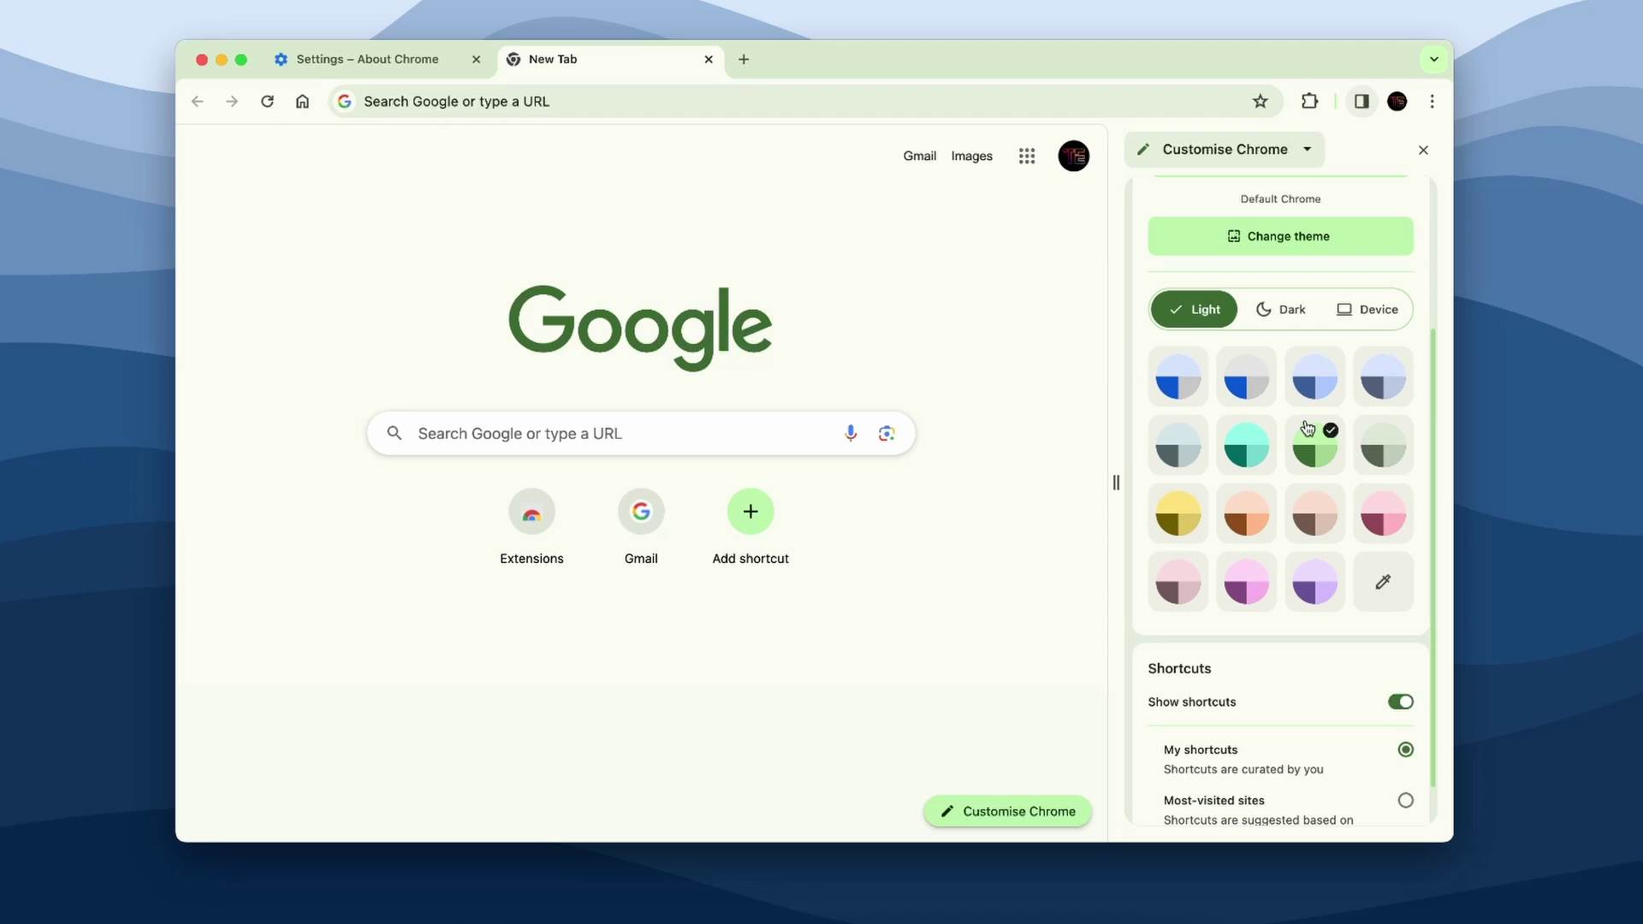
scroll(1307, 433, "down", 1)
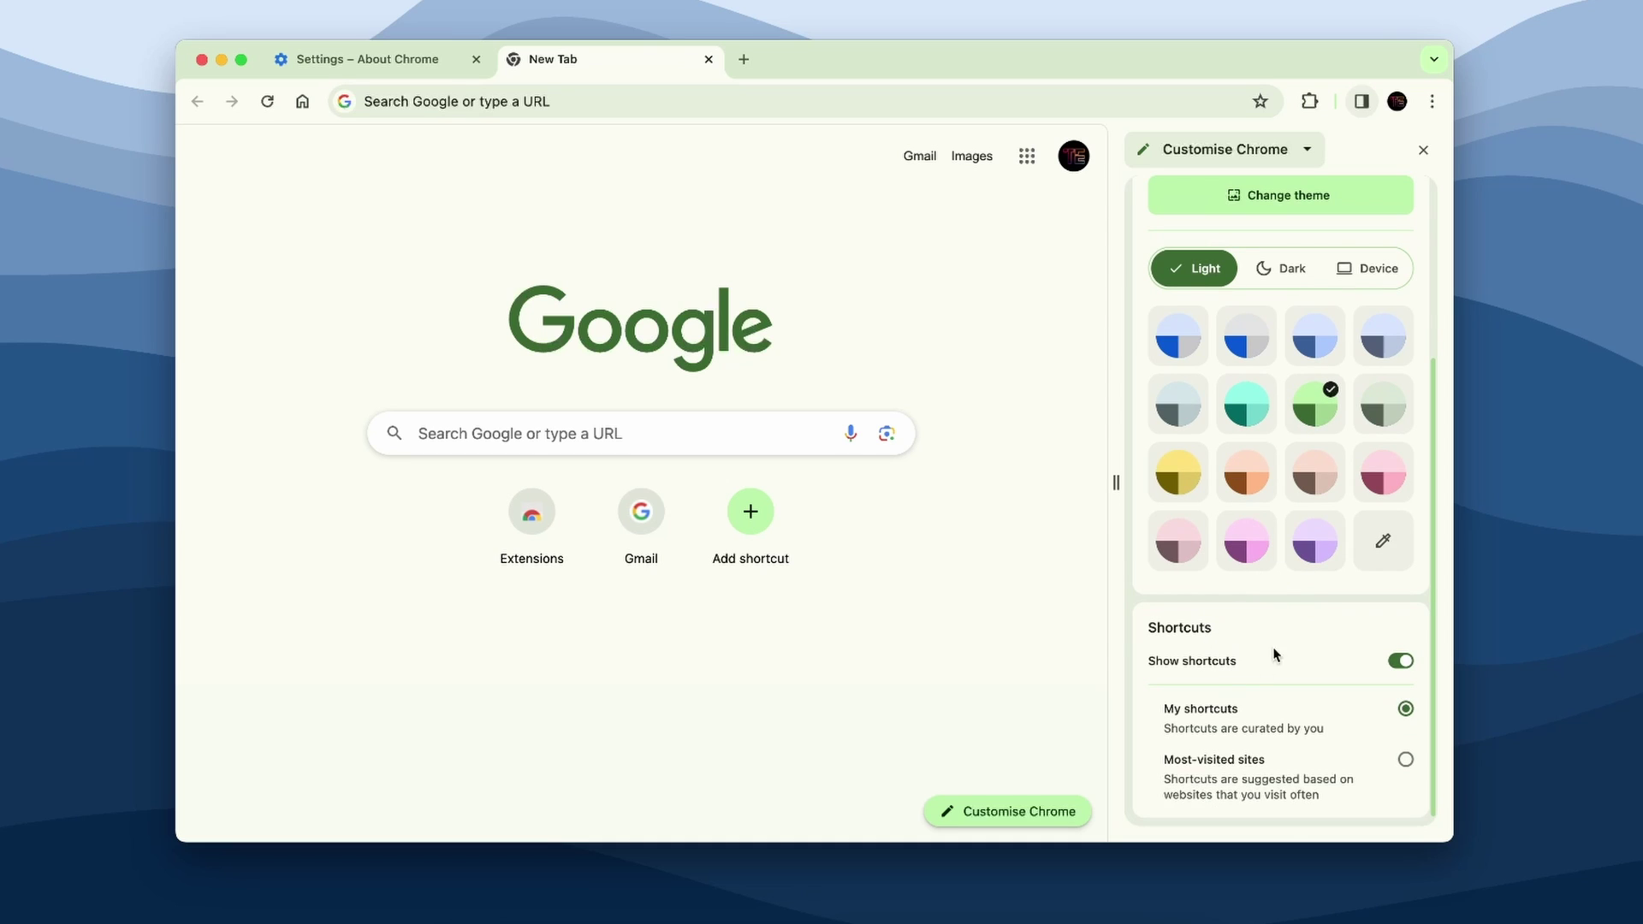
scroll(1257, 452, "up", 5)
- Review the Appearance settings' Mode options, leaving Light mode selected
left_click(1433, 101)
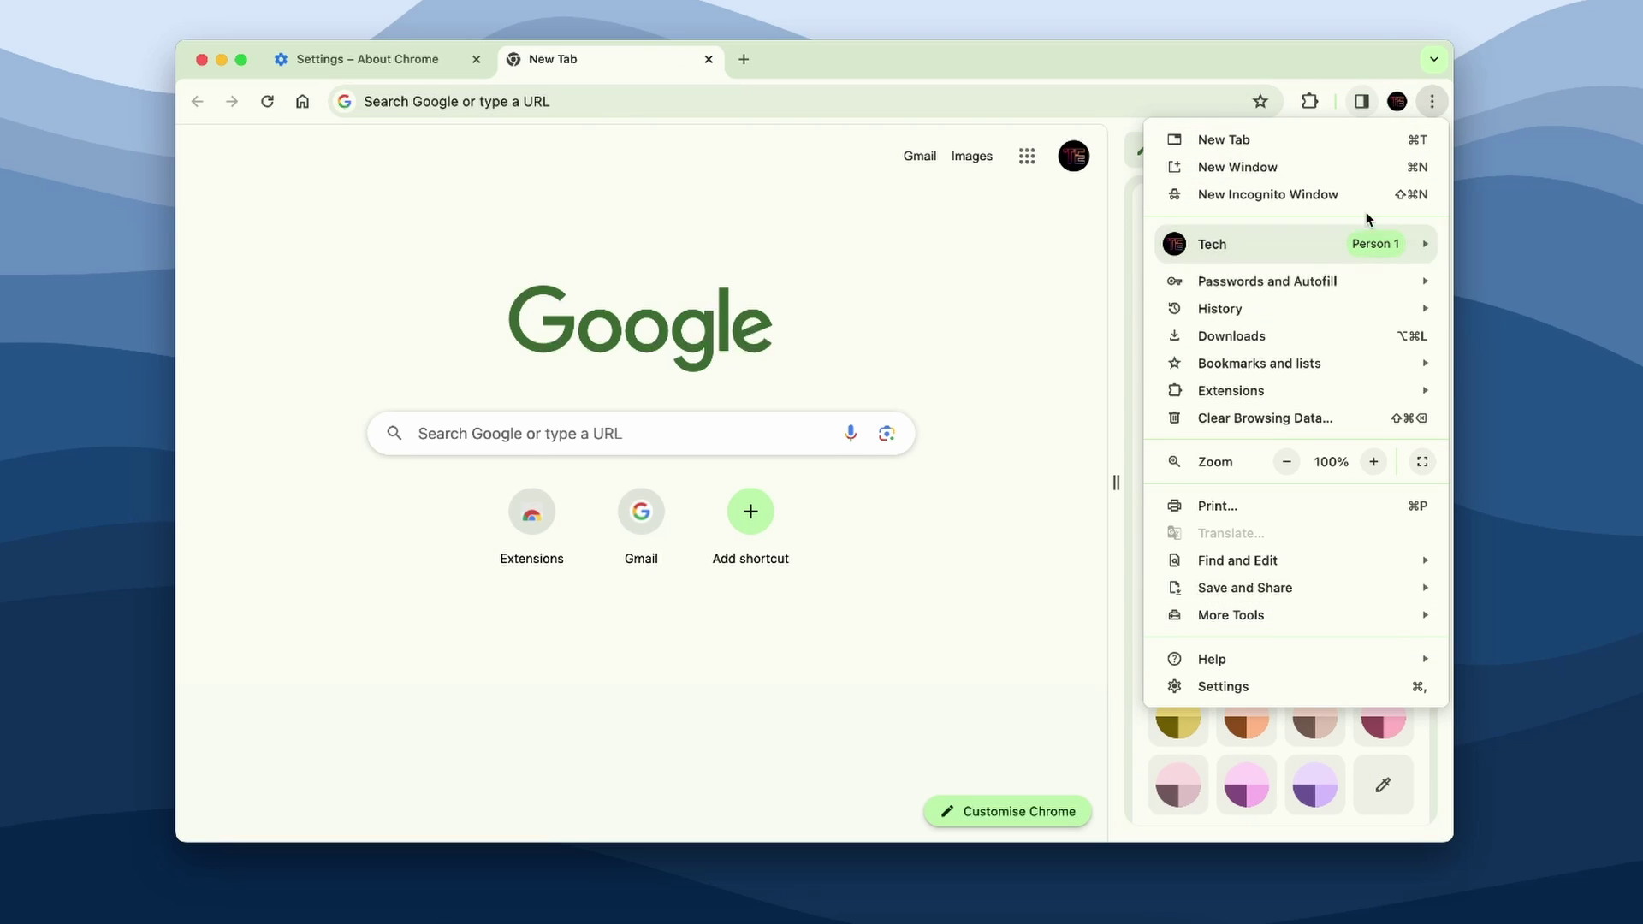
left_click(1231, 690)
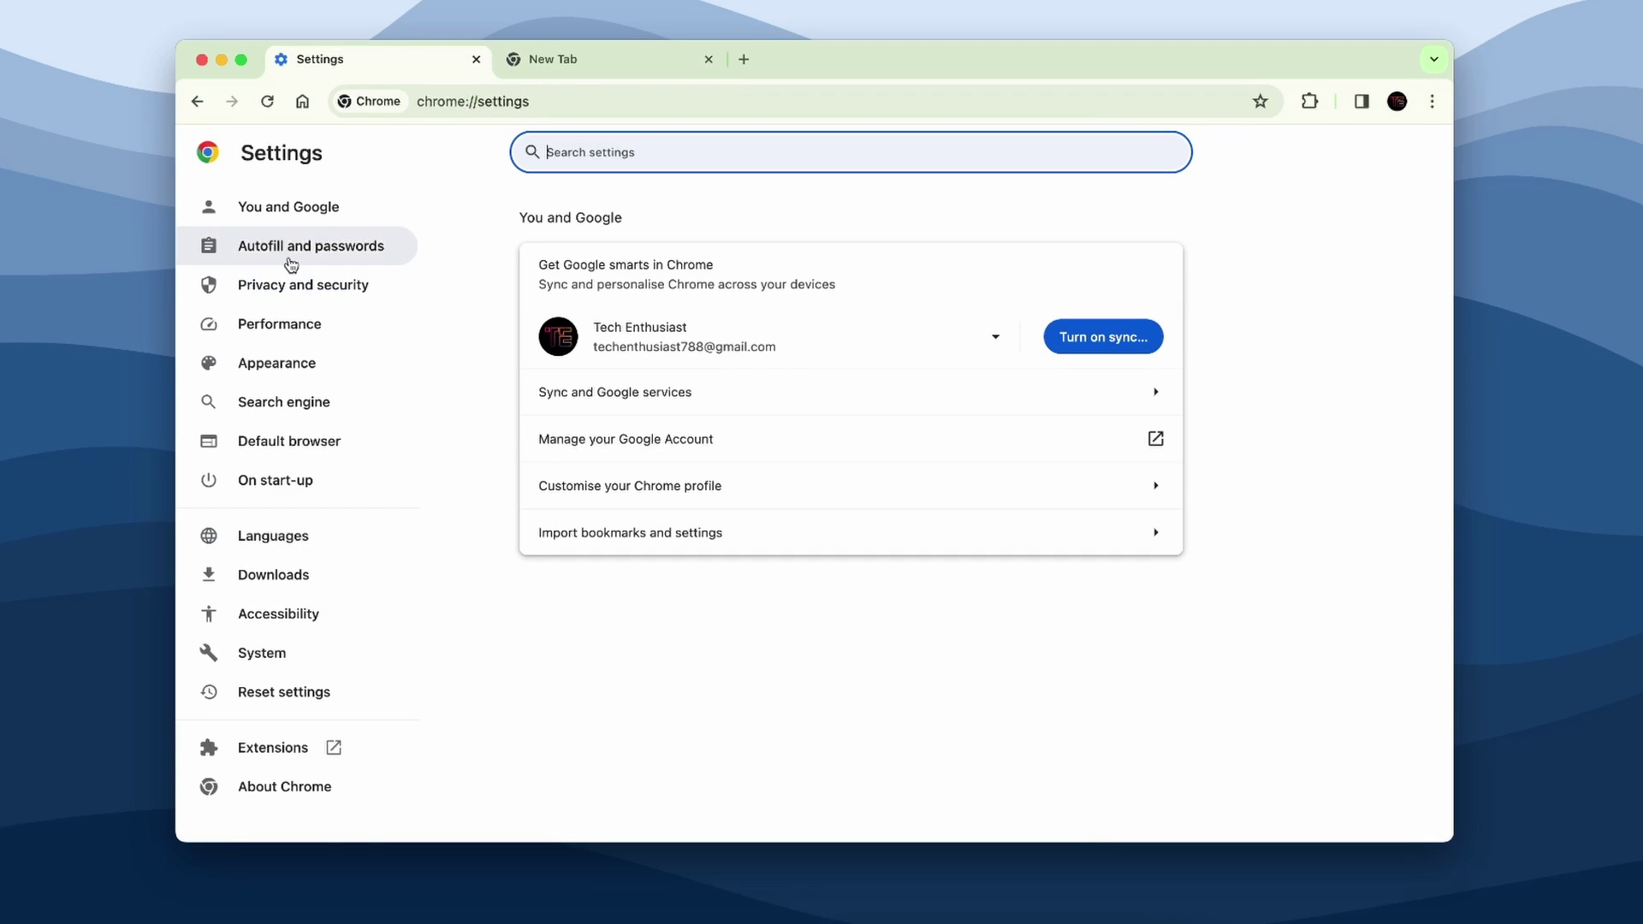
left_click(320, 364)
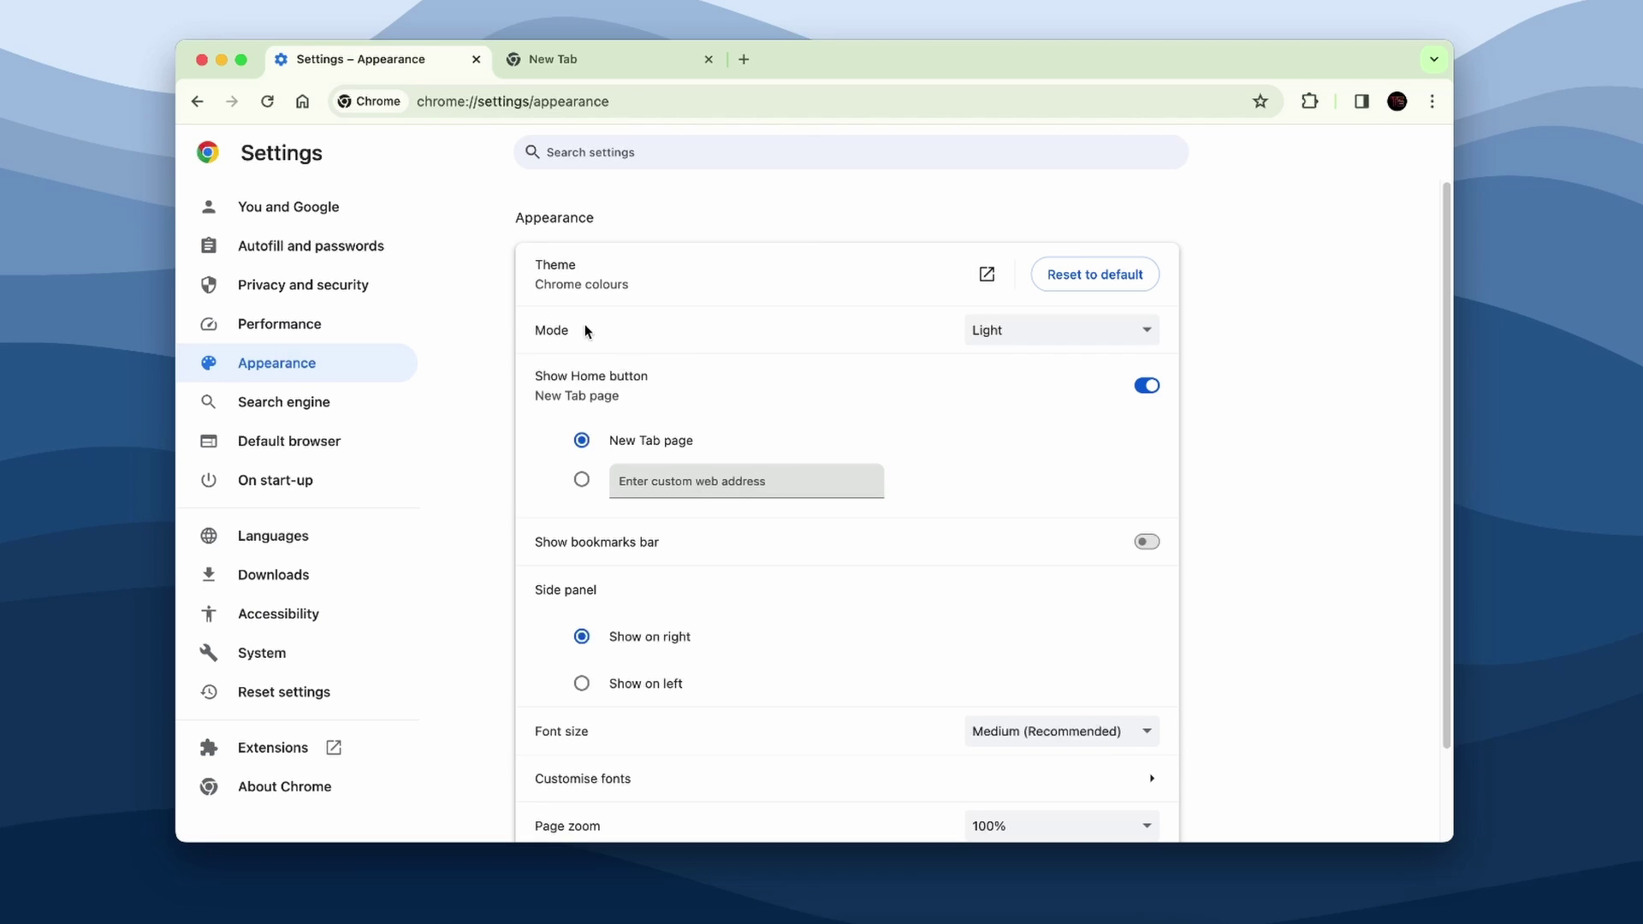
left_click(998, 343)
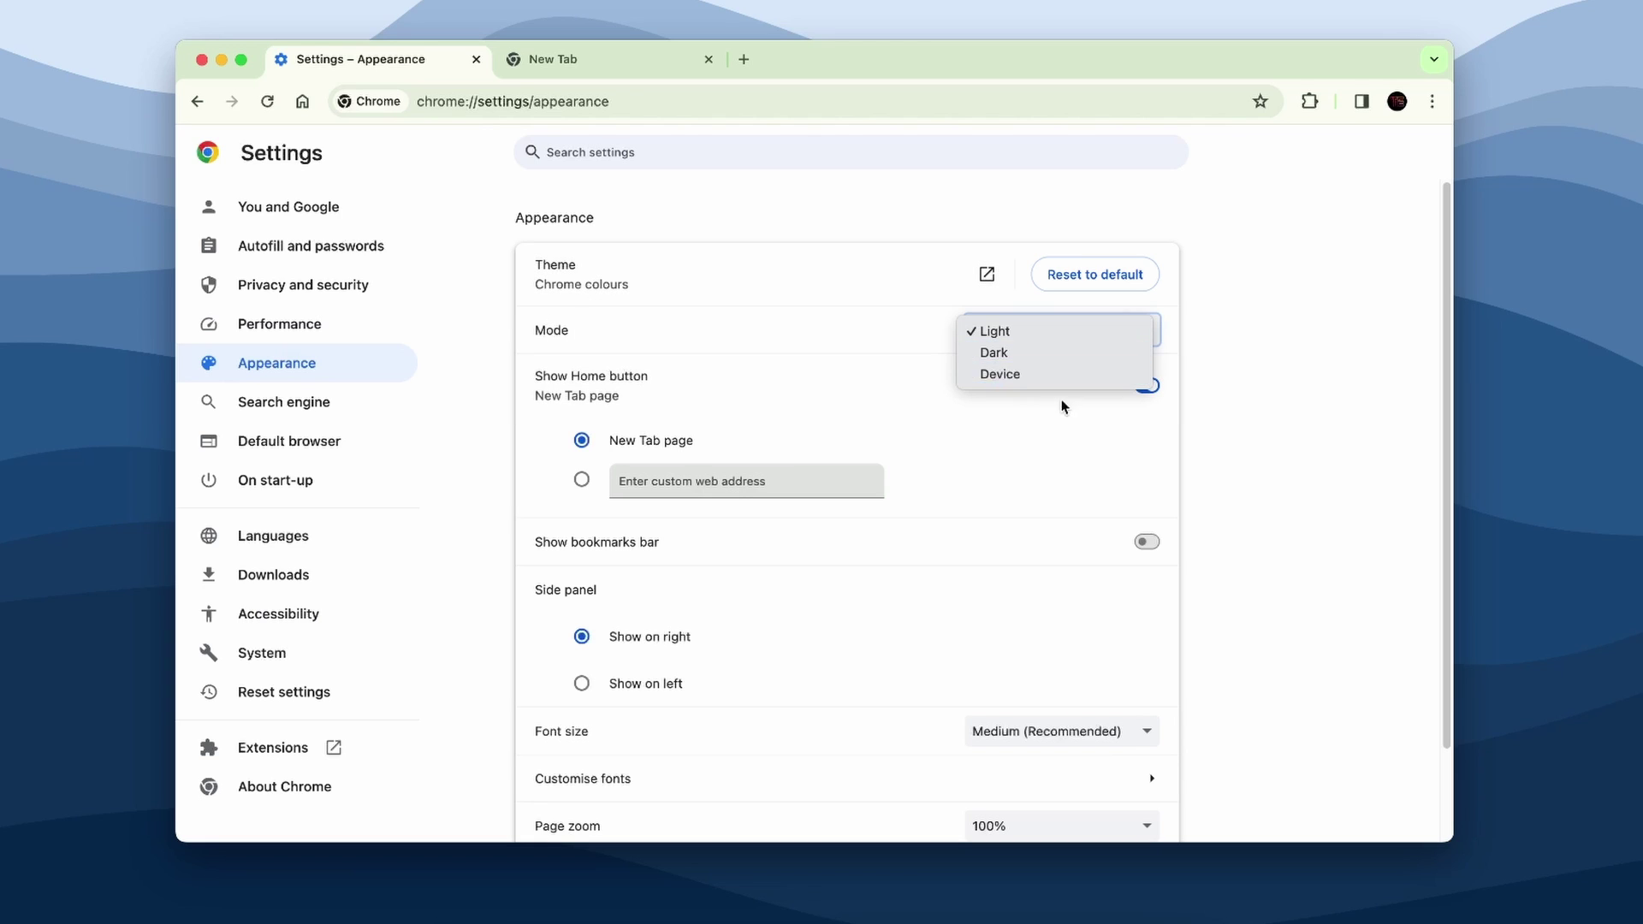
left_click(836, 349)
- Switch to the Autofill and passwords settings page
scroll(767, 327, "down", 2)
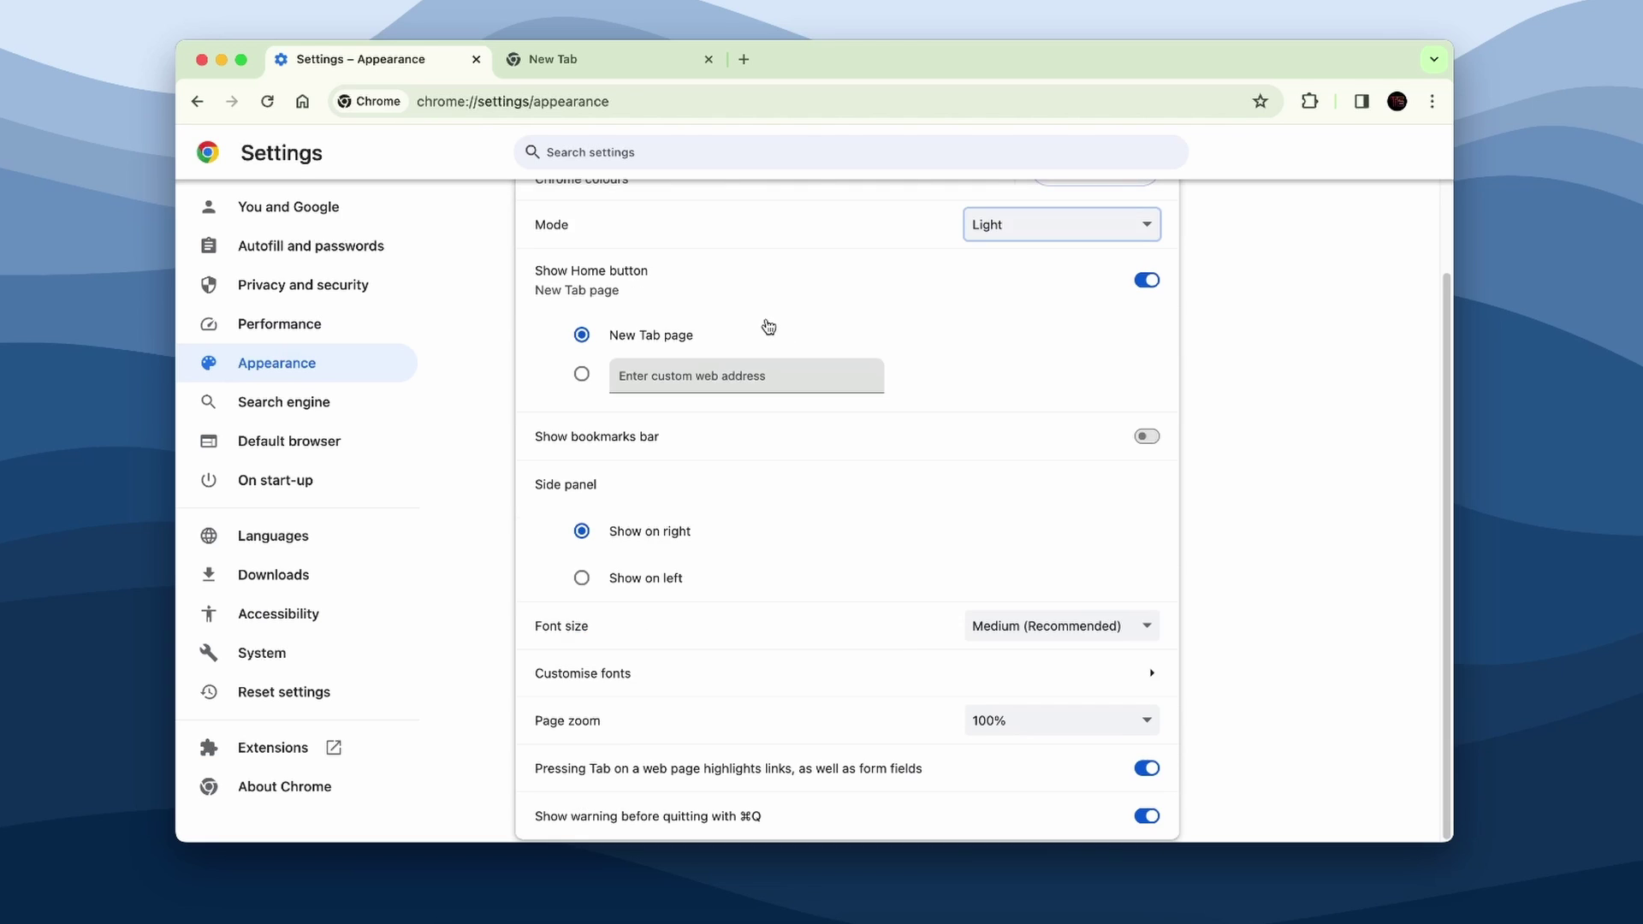
scroll(599, 291, "up", 2)
left_click(389, 246)
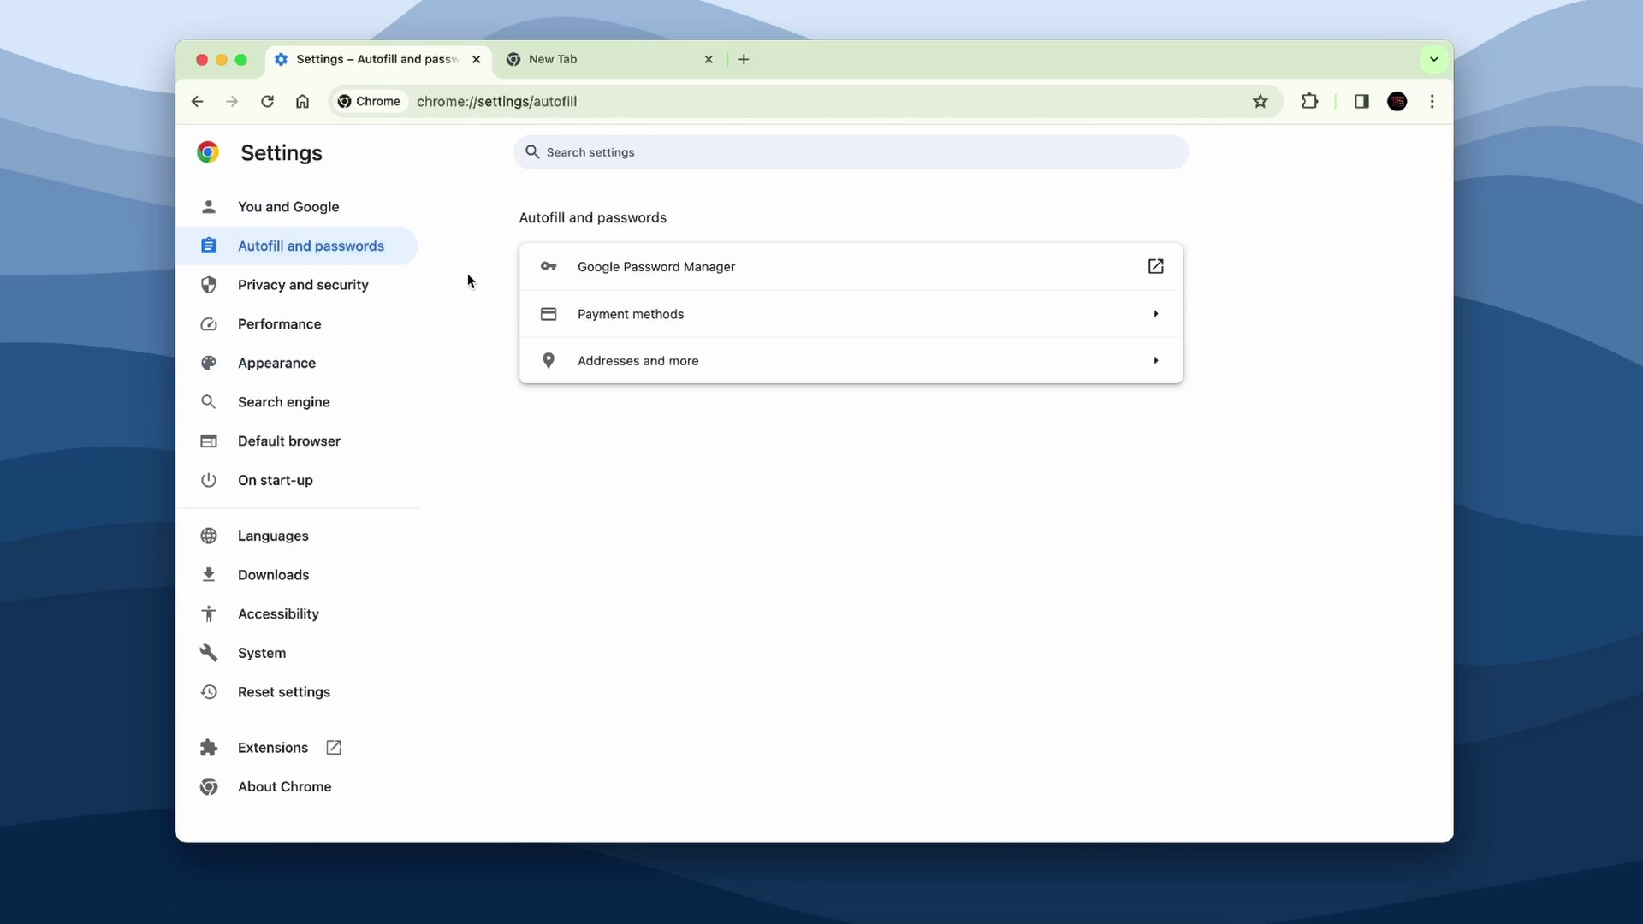
- Load chrome://flags in another new tab and open the Chrome Refresh 2023 choices
left_click(744, 59)
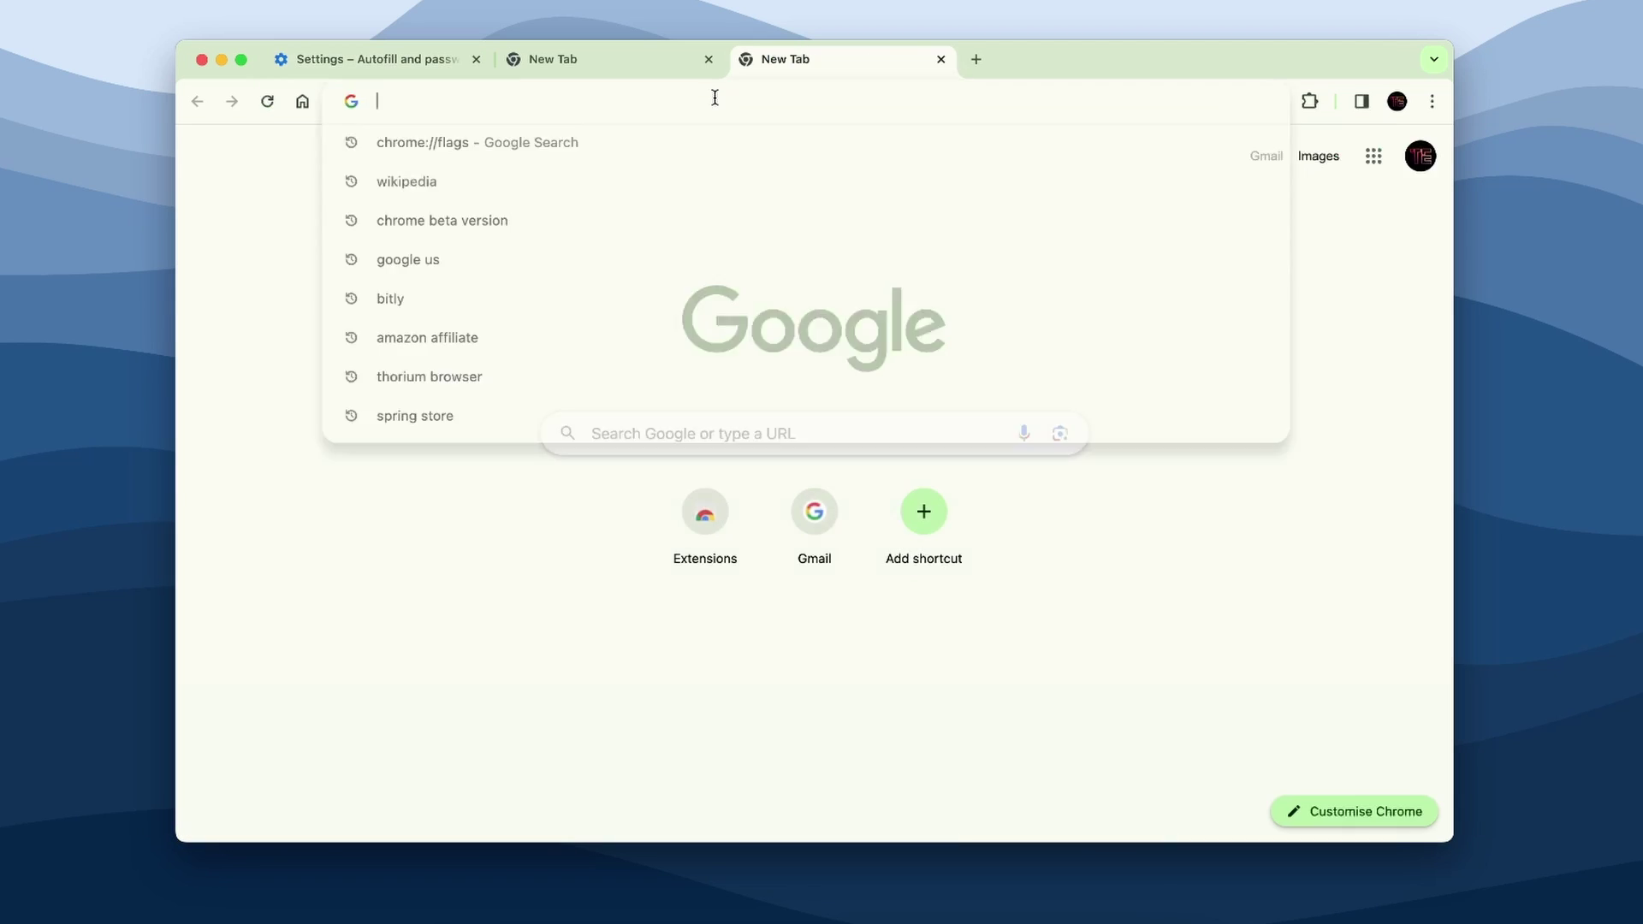
type("chrome://")
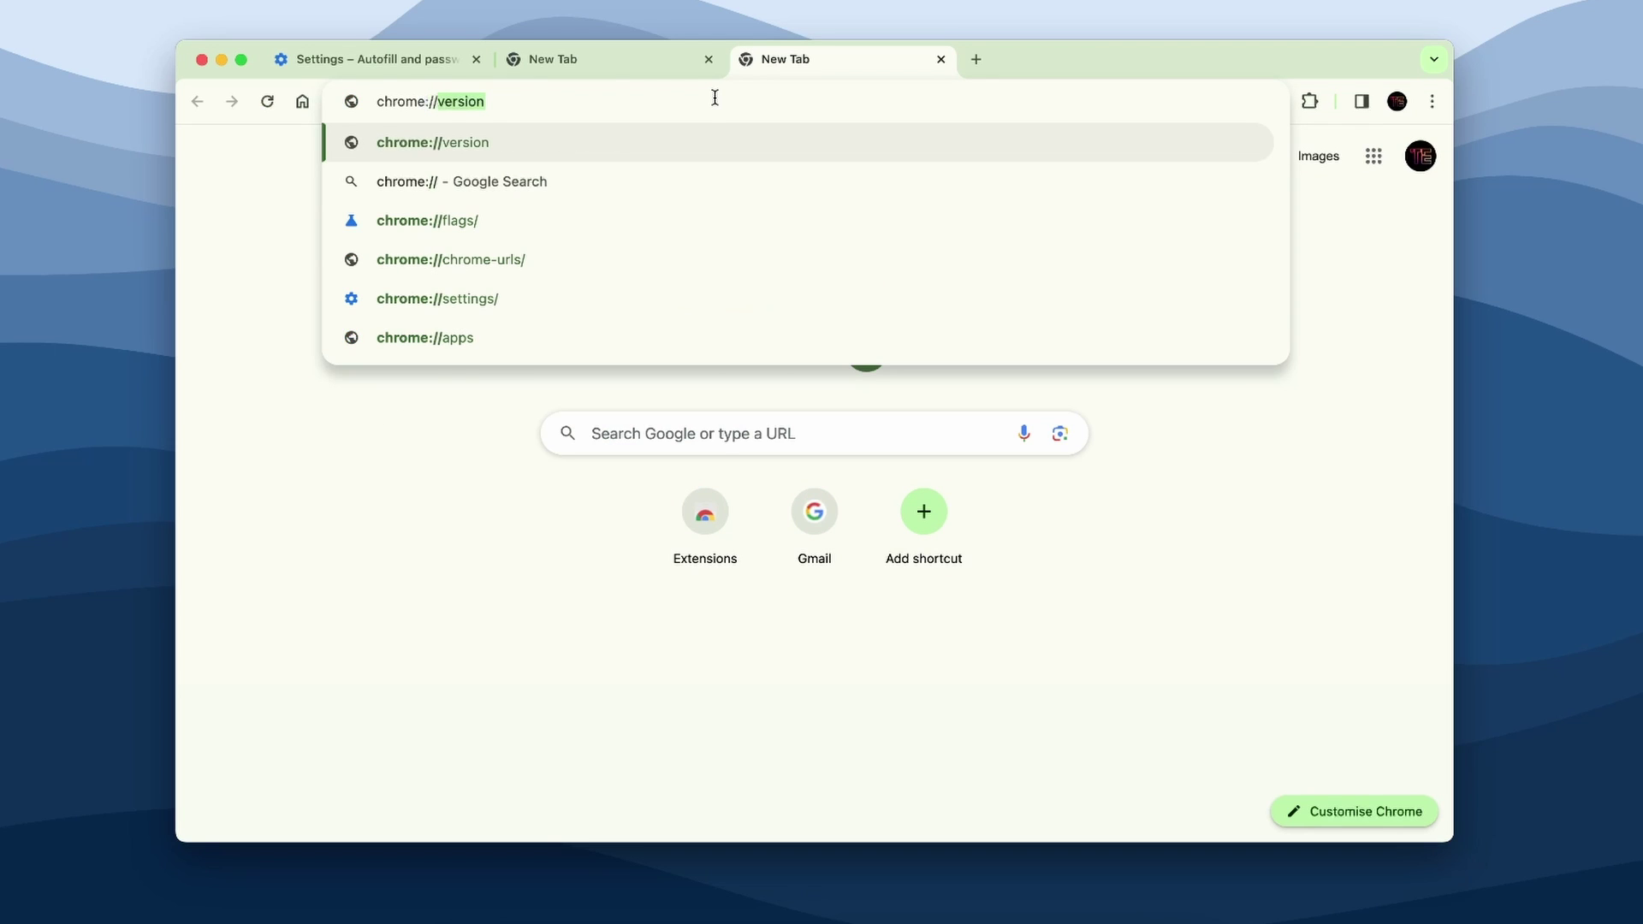
type("flags")
key("Return")
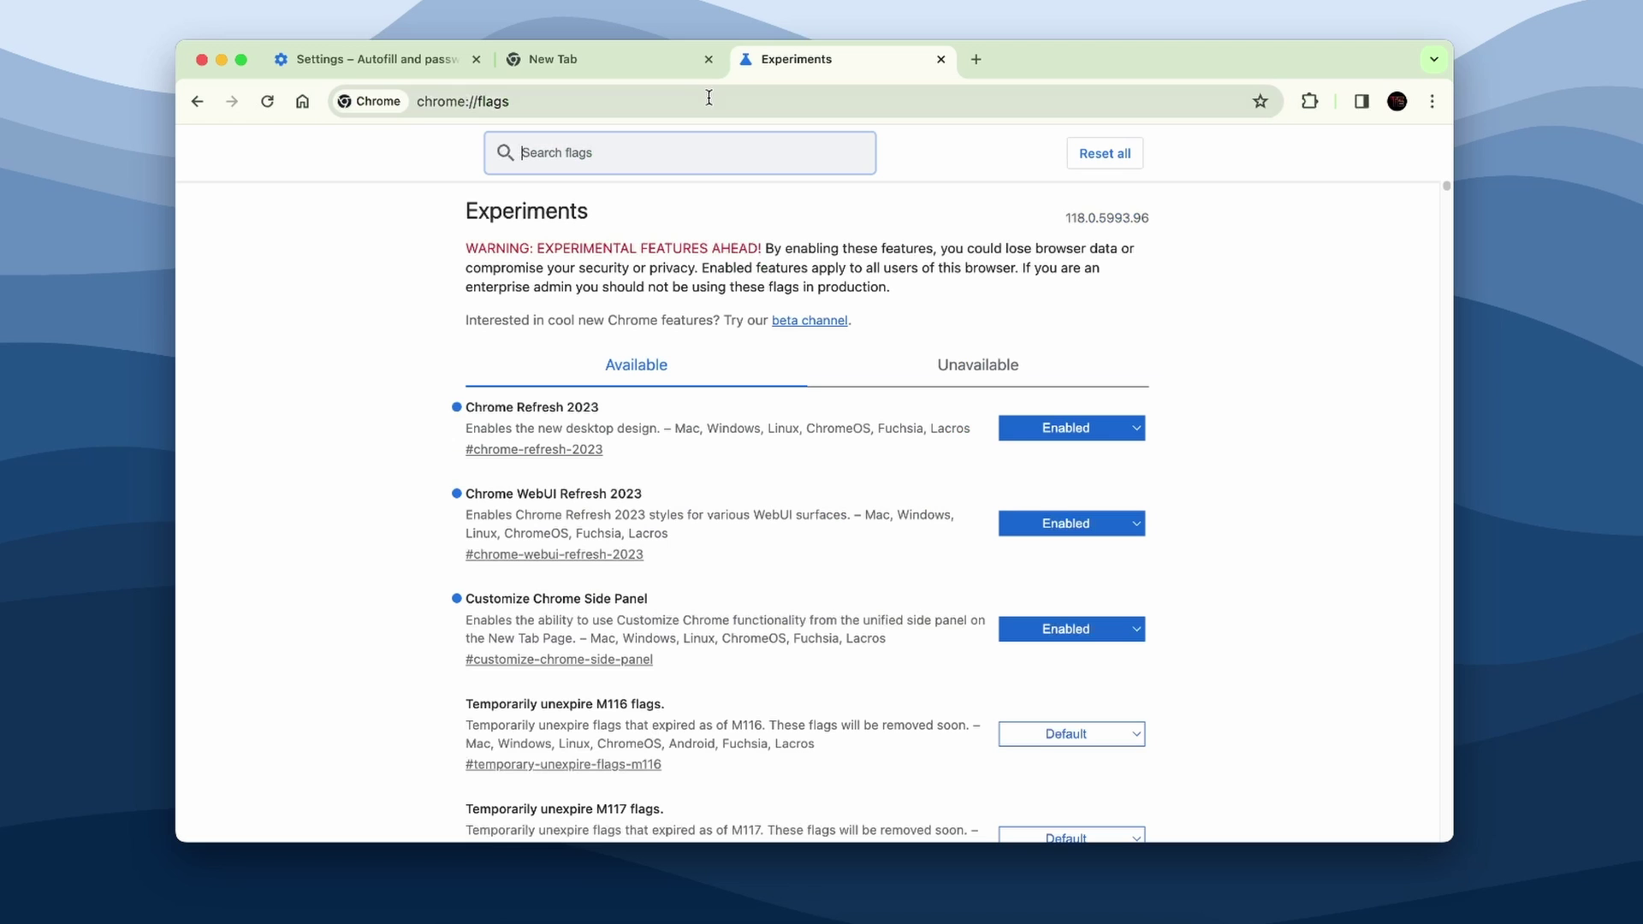
left_click(1085, 430)
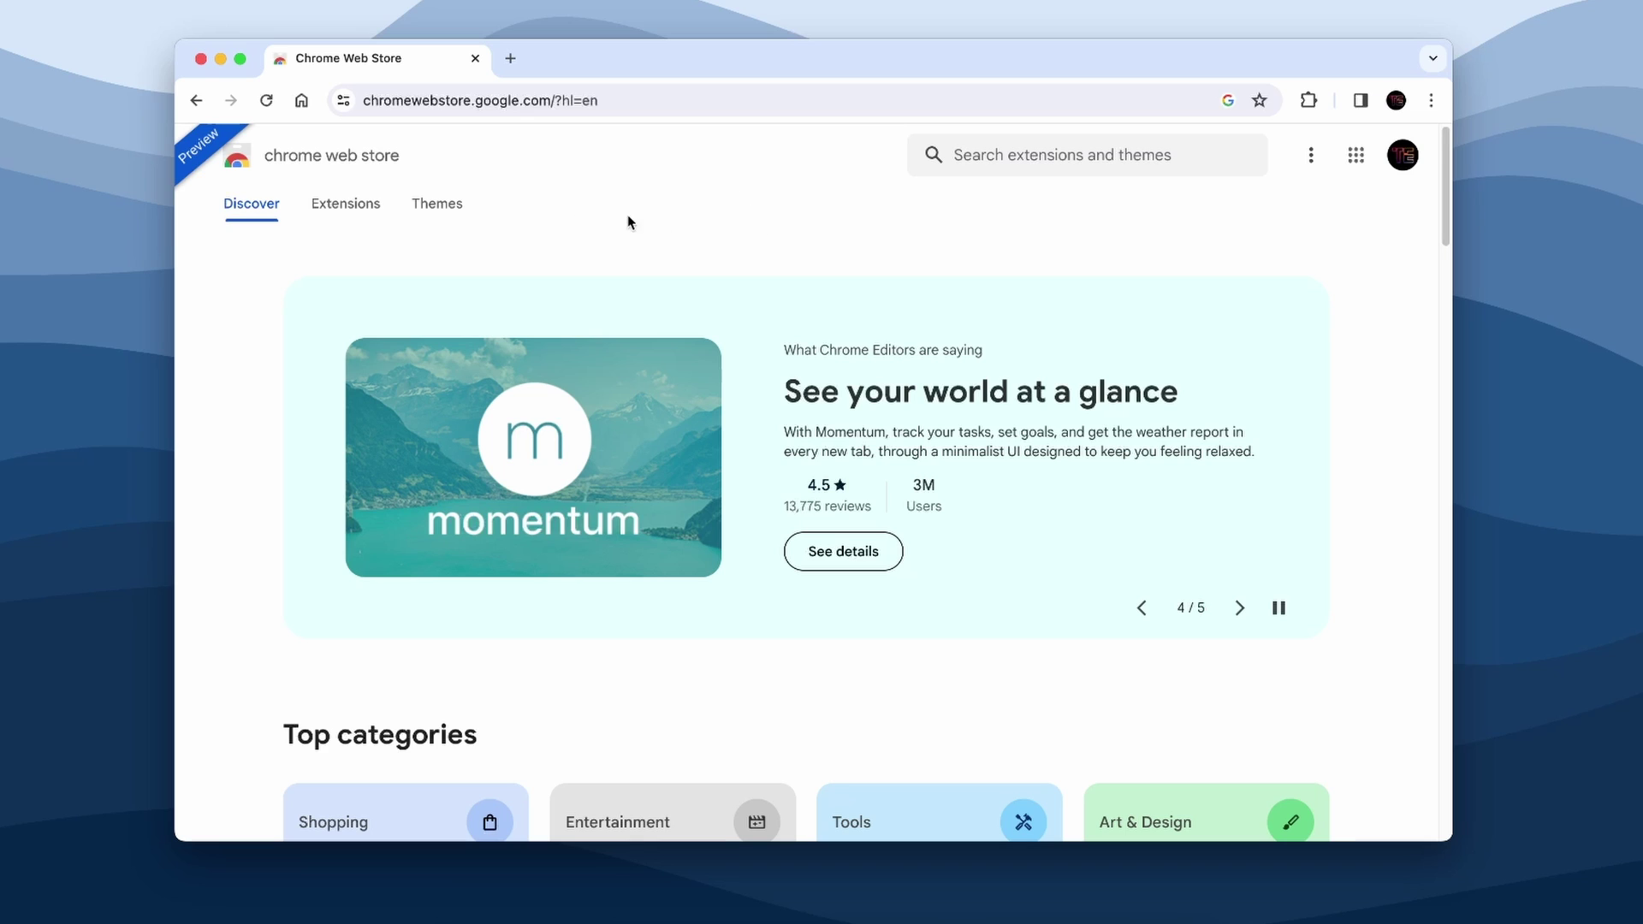
scroll(733, 365, "down", 2)
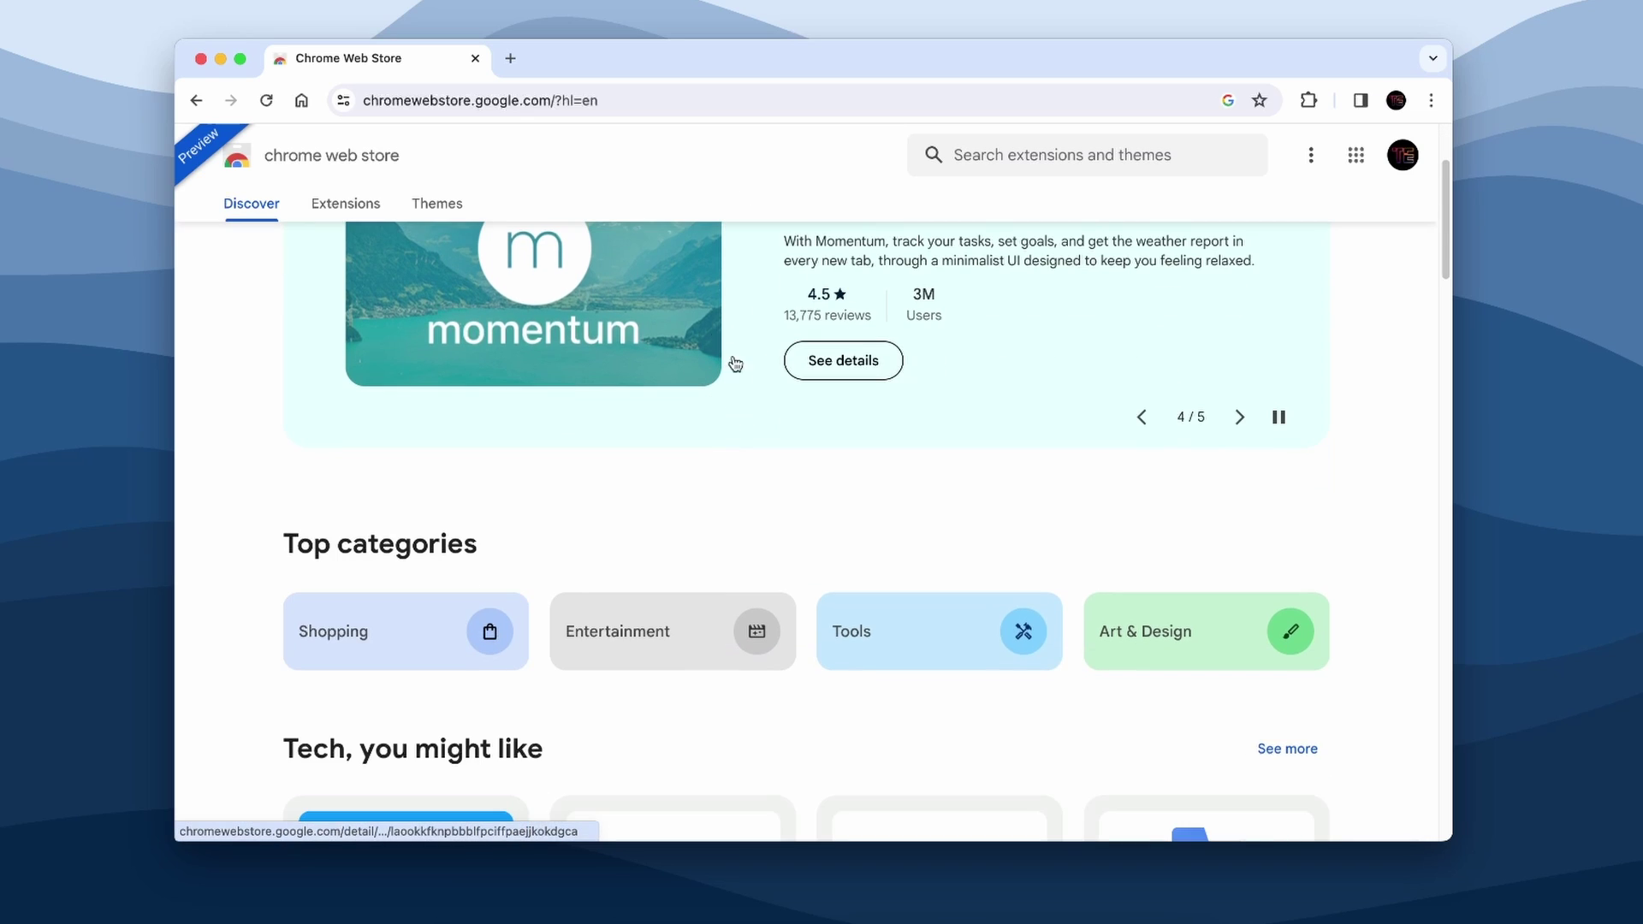
scroll(599, 395, "down", 6)
scroll(599, 396, "down", 15)
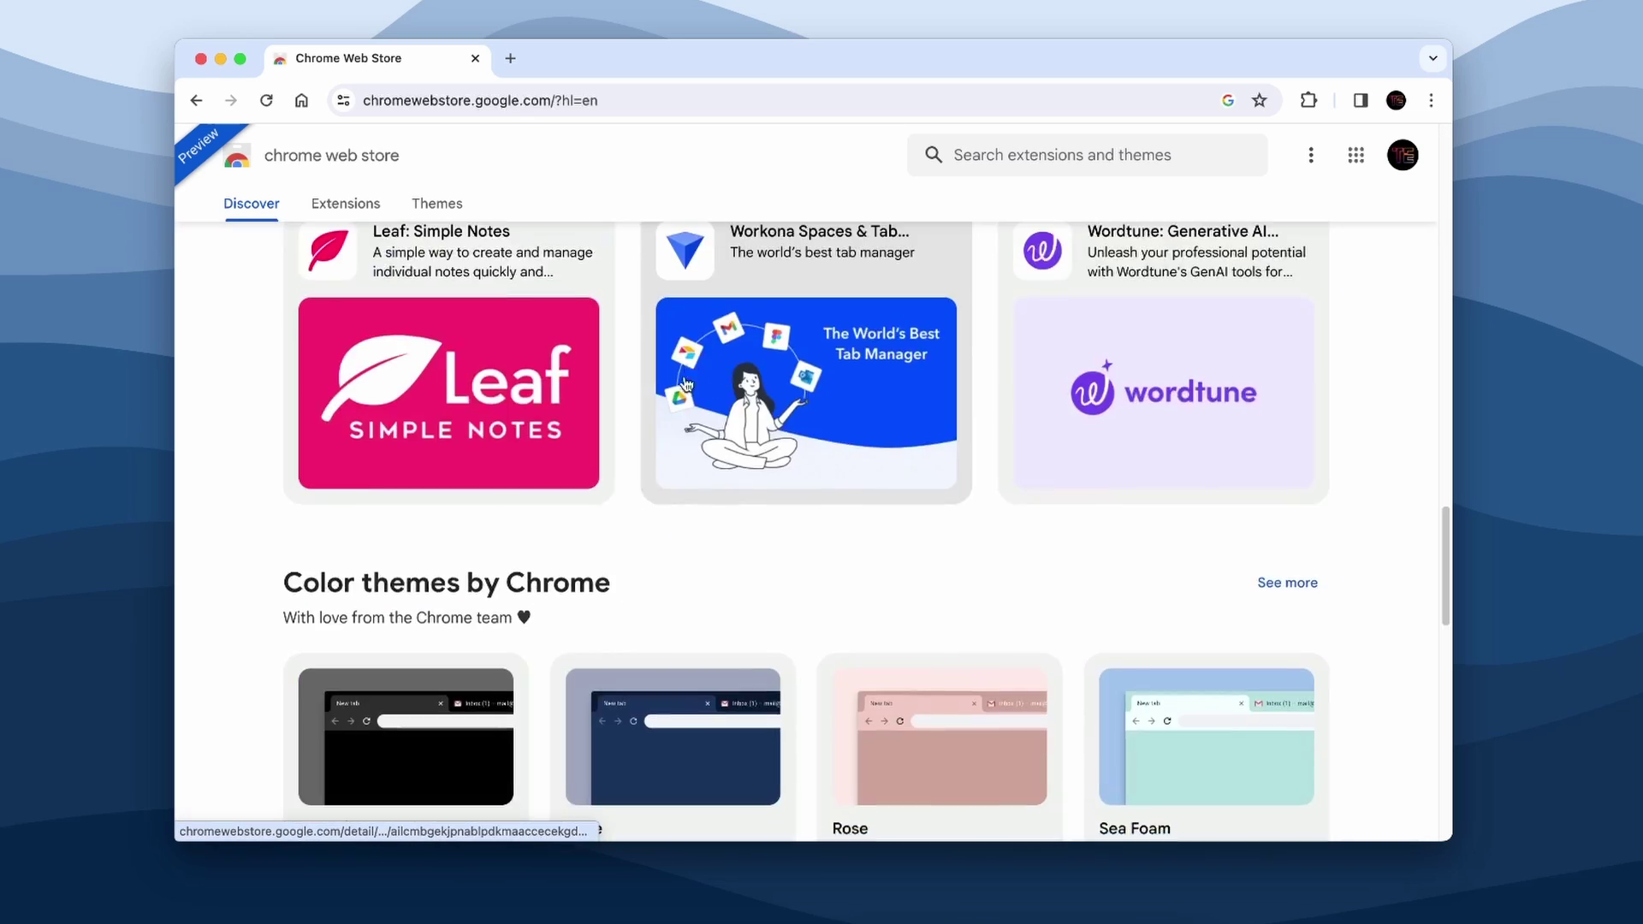
scroll(761, 509, "up", 6)
scroll(761, 508, "up", 10)
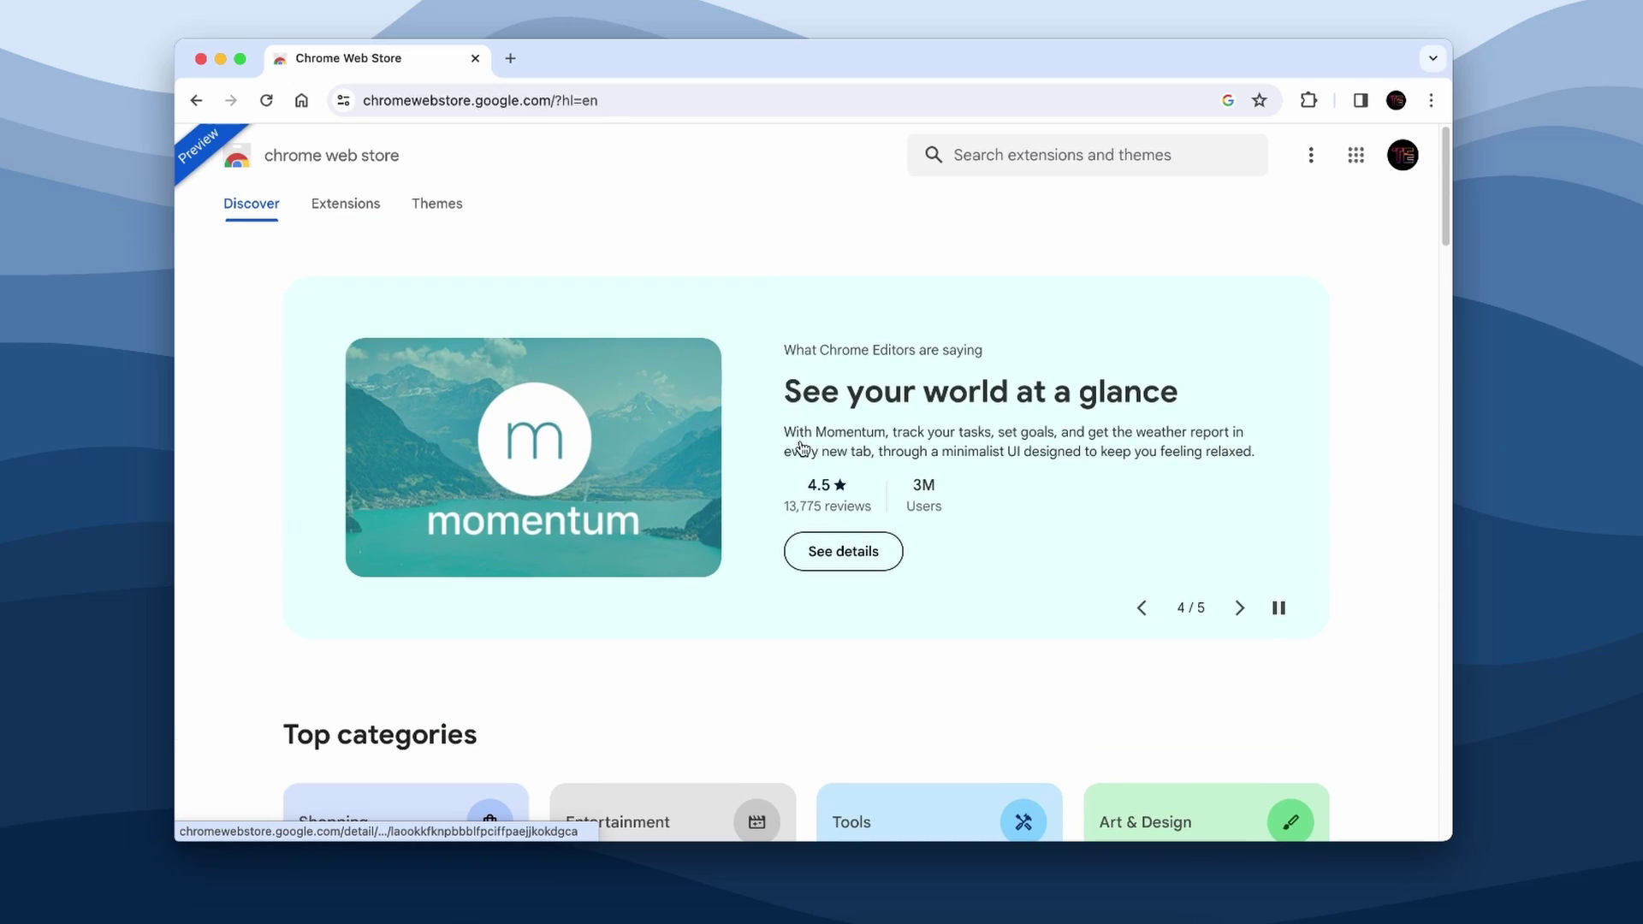